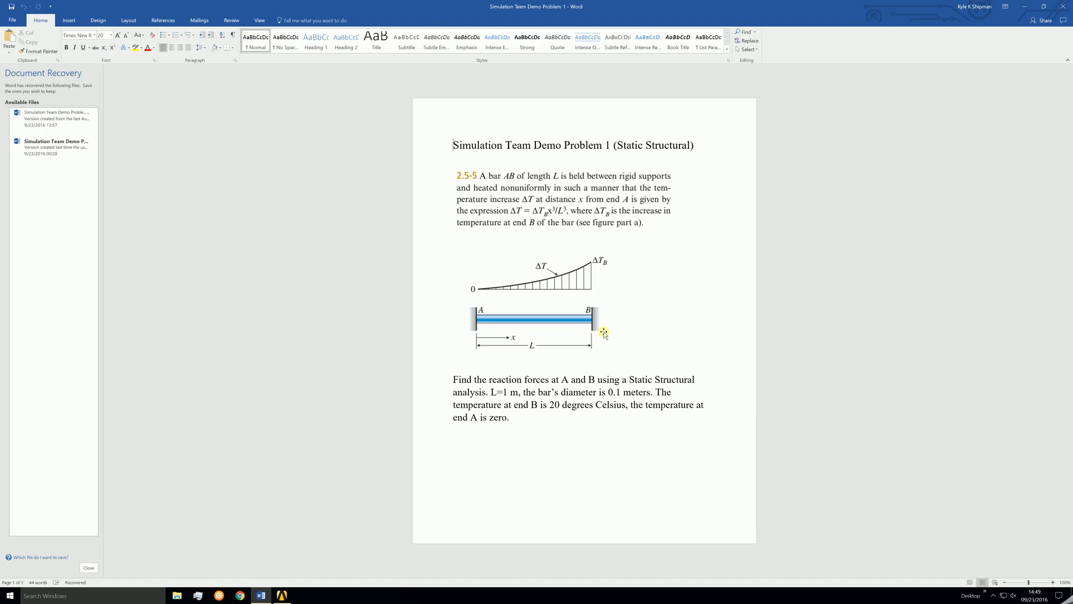
Open ANSYS Workbench and maximize its window.
click(281, 595)
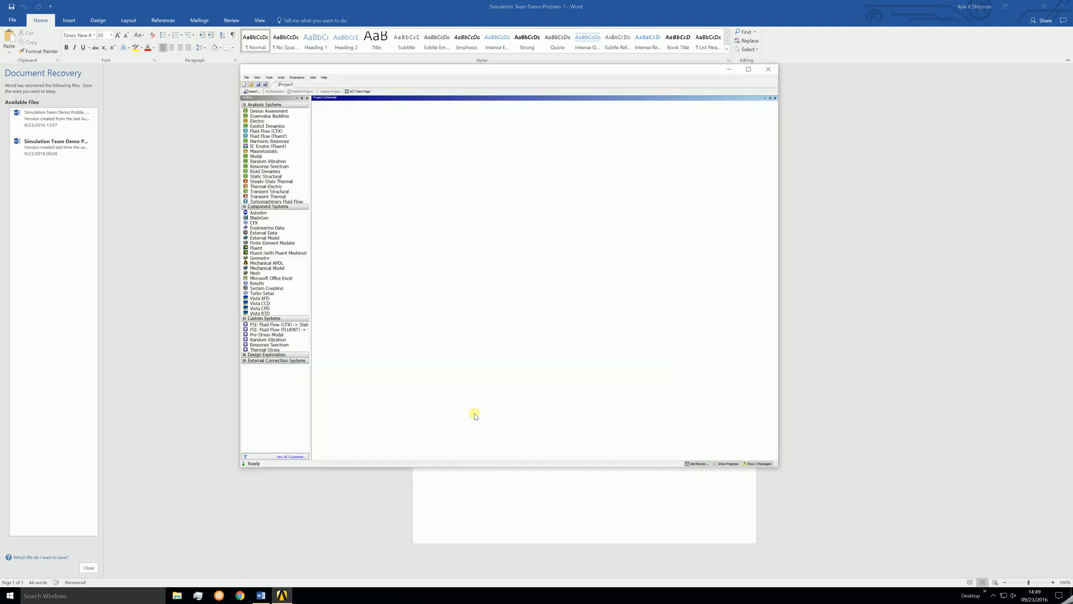
click(748, 68)
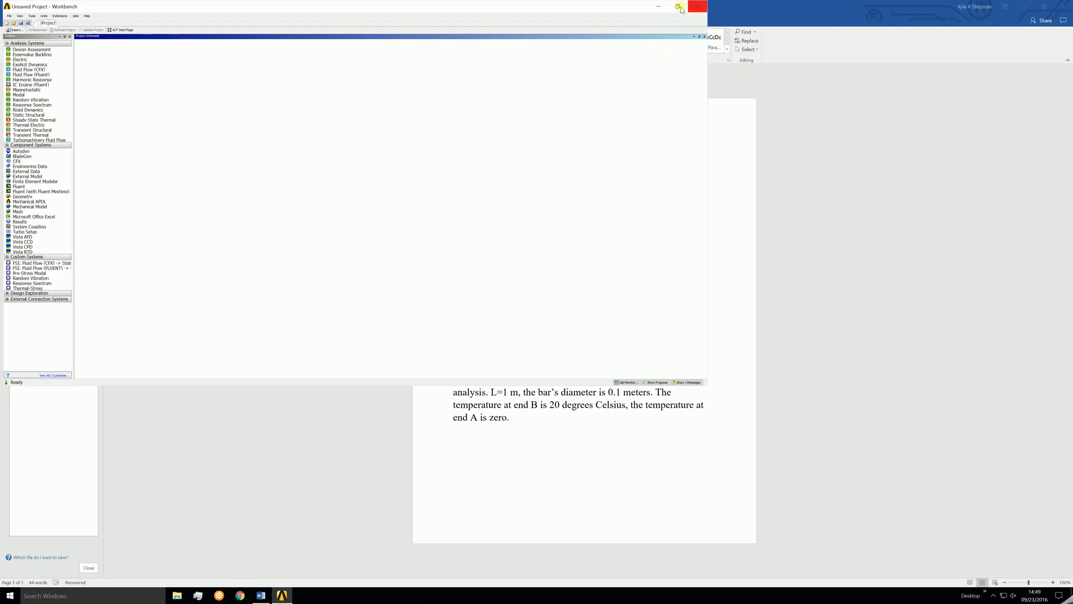
click(679, 7)
click(749, 71)
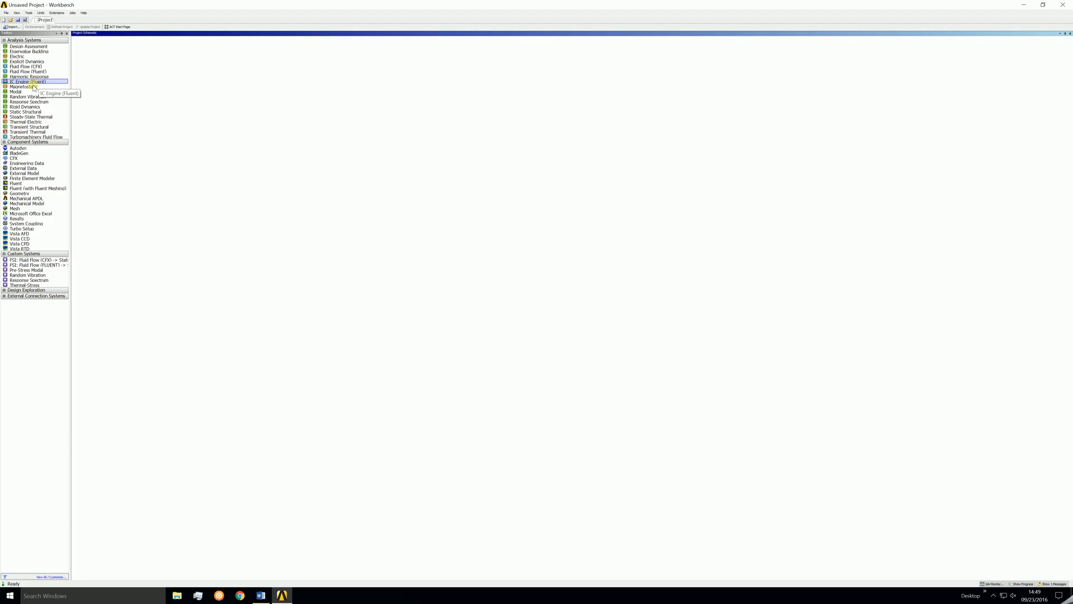
Add a Static Structural analysis system to the project schematic.
drag(25, 112, 121, 63)
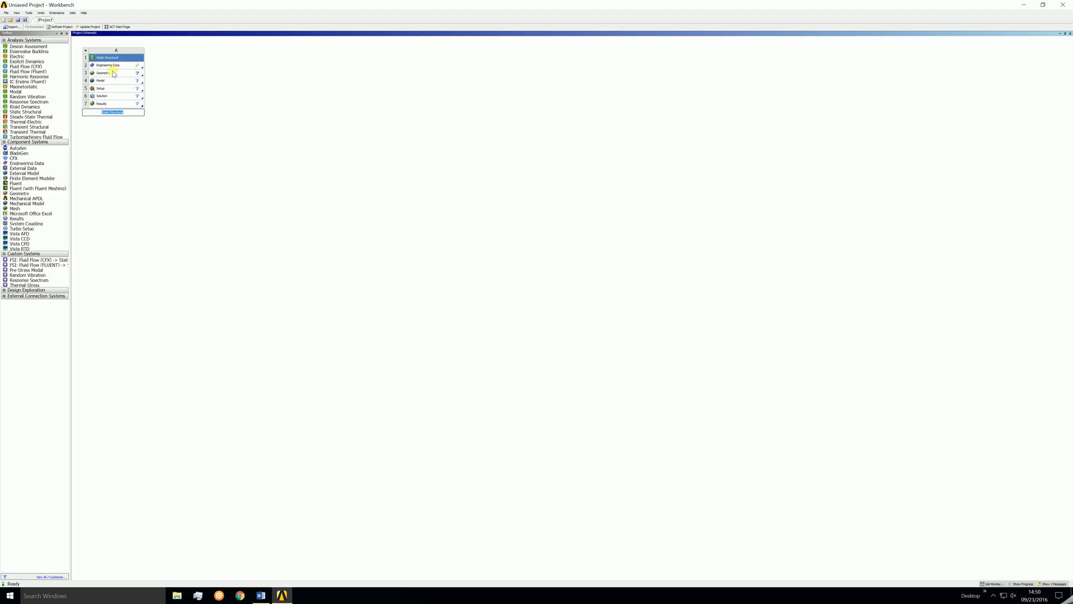
Review the cells of the Static Structural system from Engineering Data to Results.
click(114, 75)
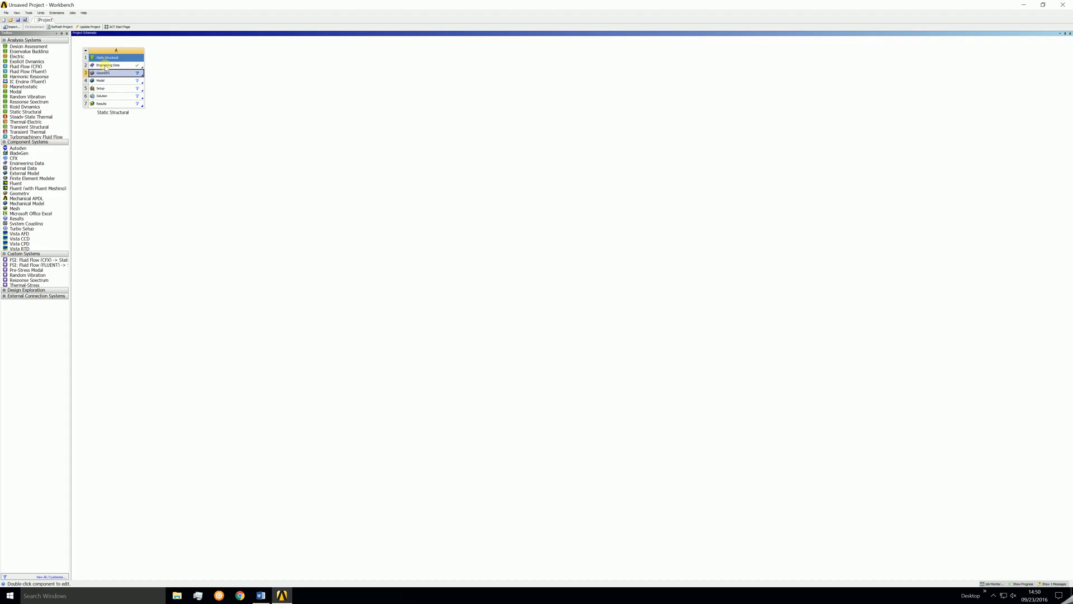
click(106, 66)
click(99, 81)
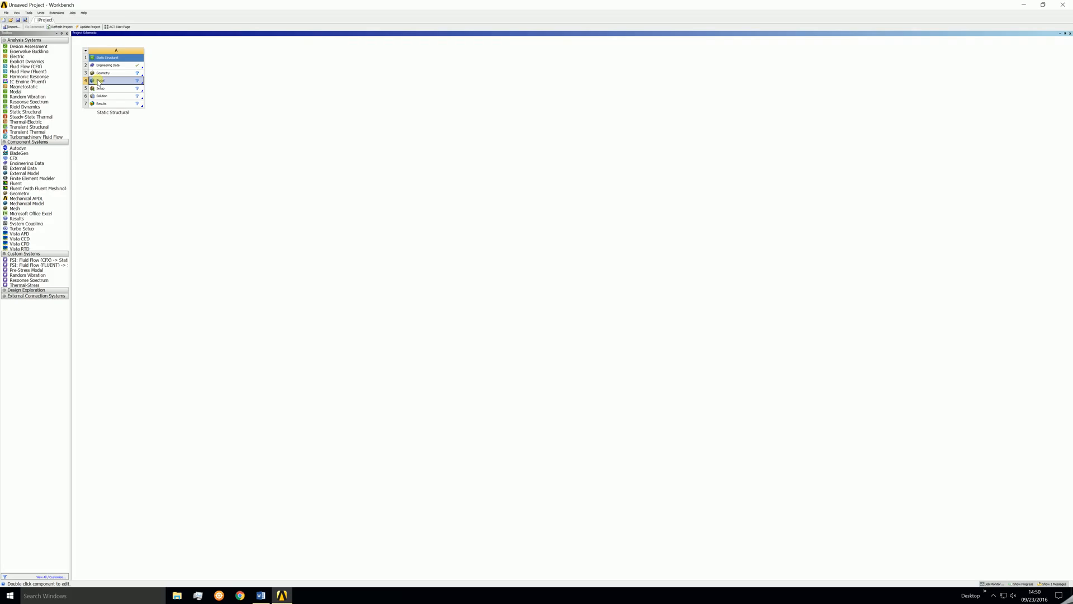
click(107, 91)
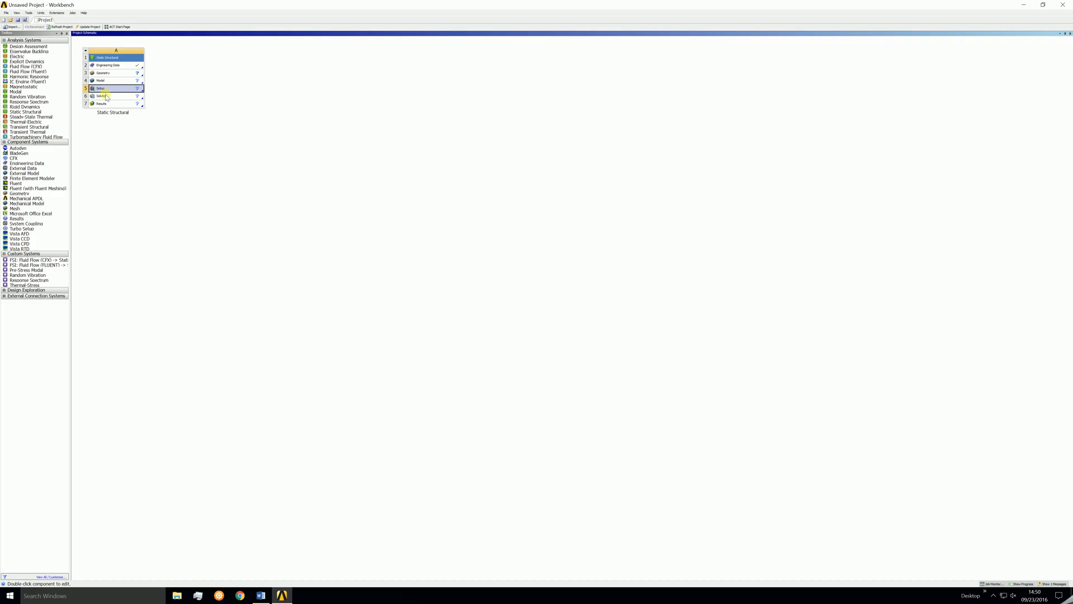
click(106, 97)
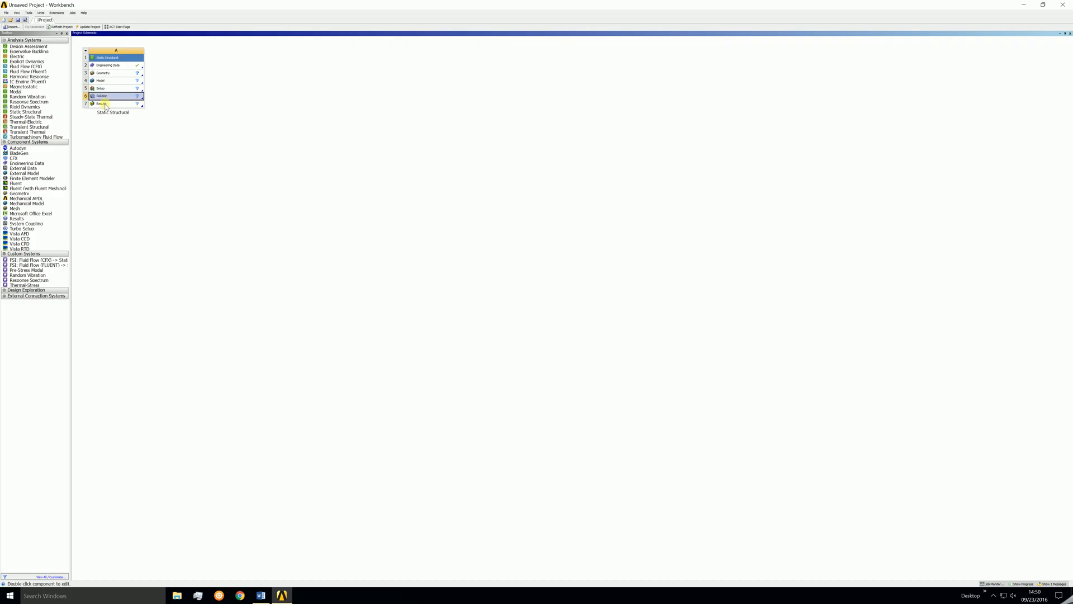
click(105, 105)
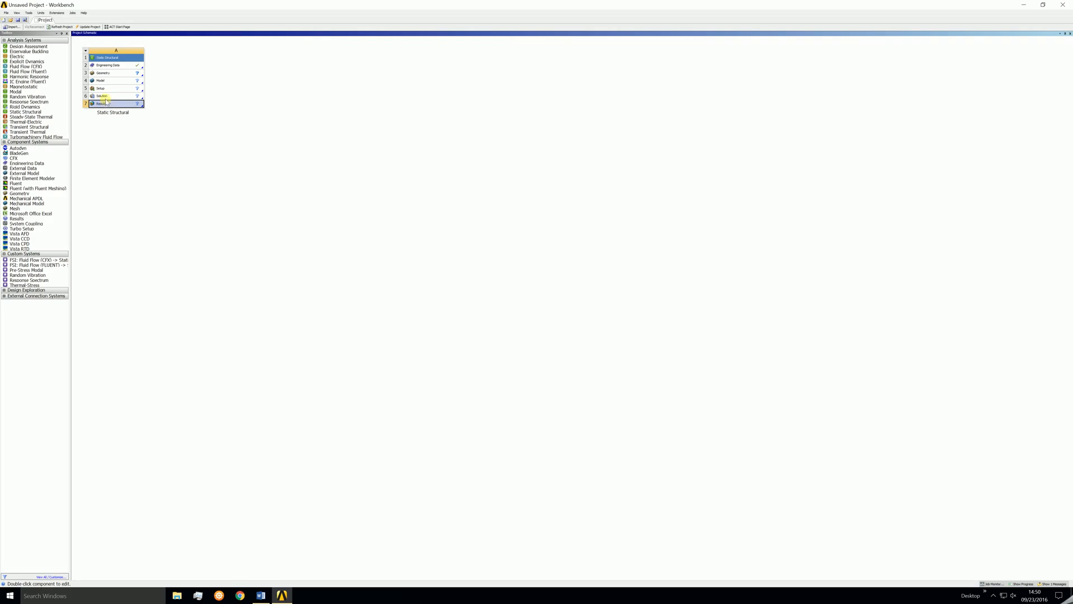
click(106, 81)
click(108, 88)
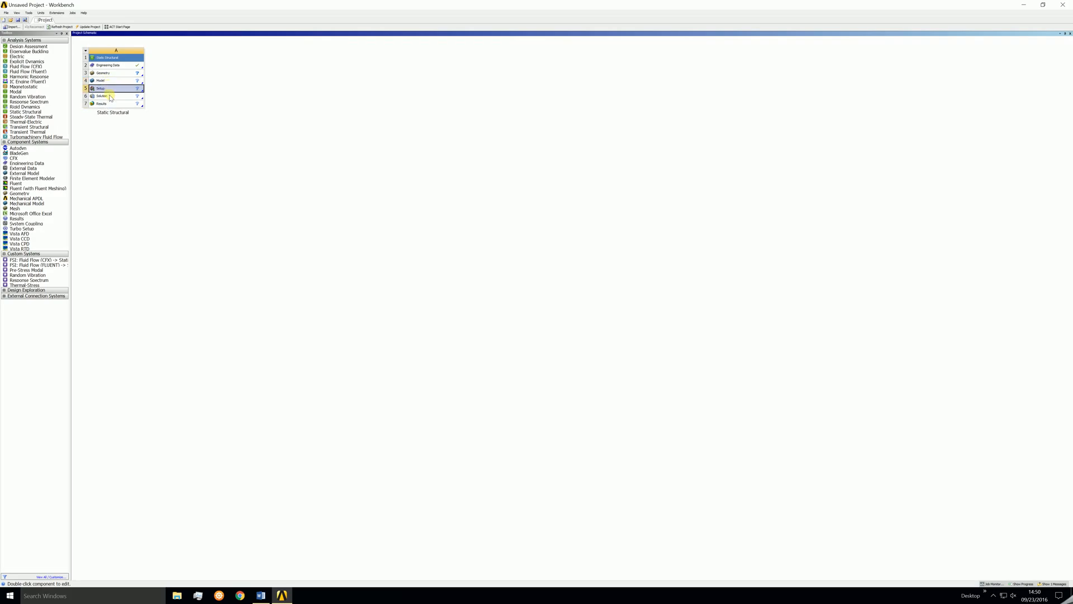
click(110, 97)
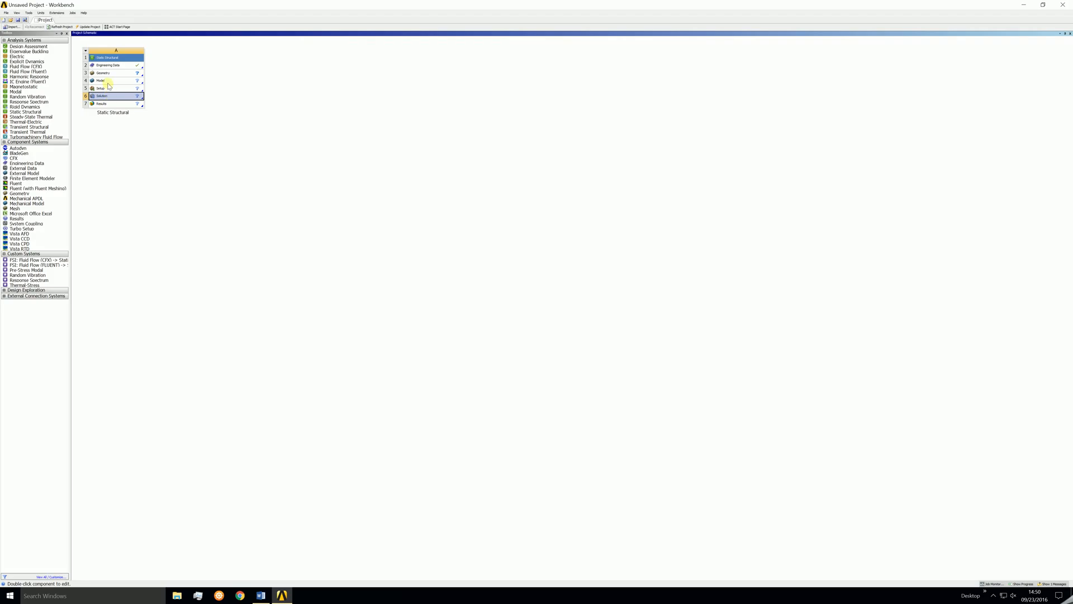
click(107, 75)
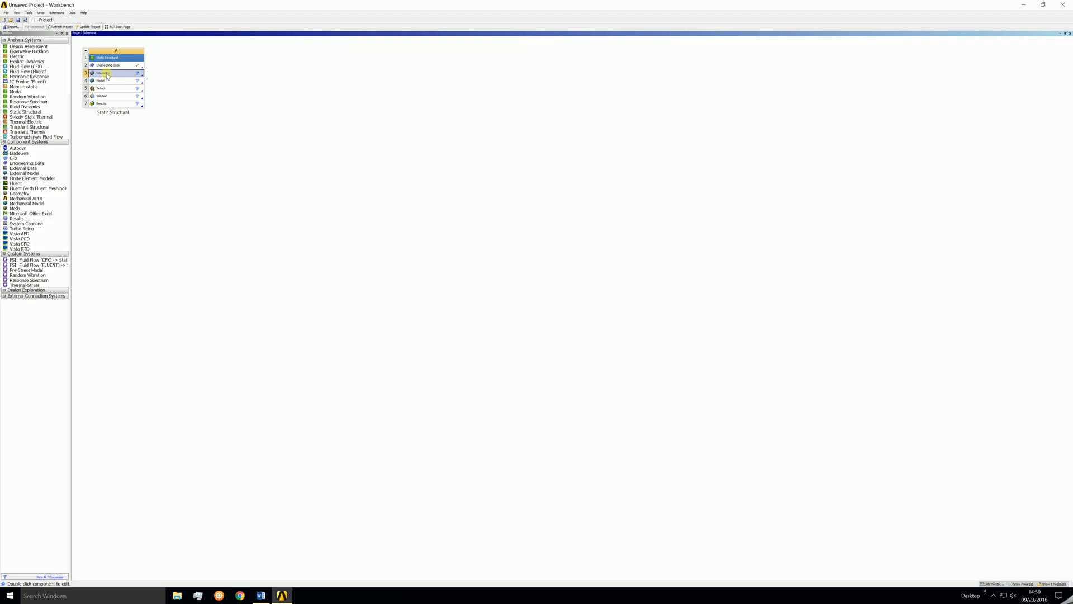
Open the Geometry cell in DesignModeler and inspect the three reference planes.
double_click(107, 75)
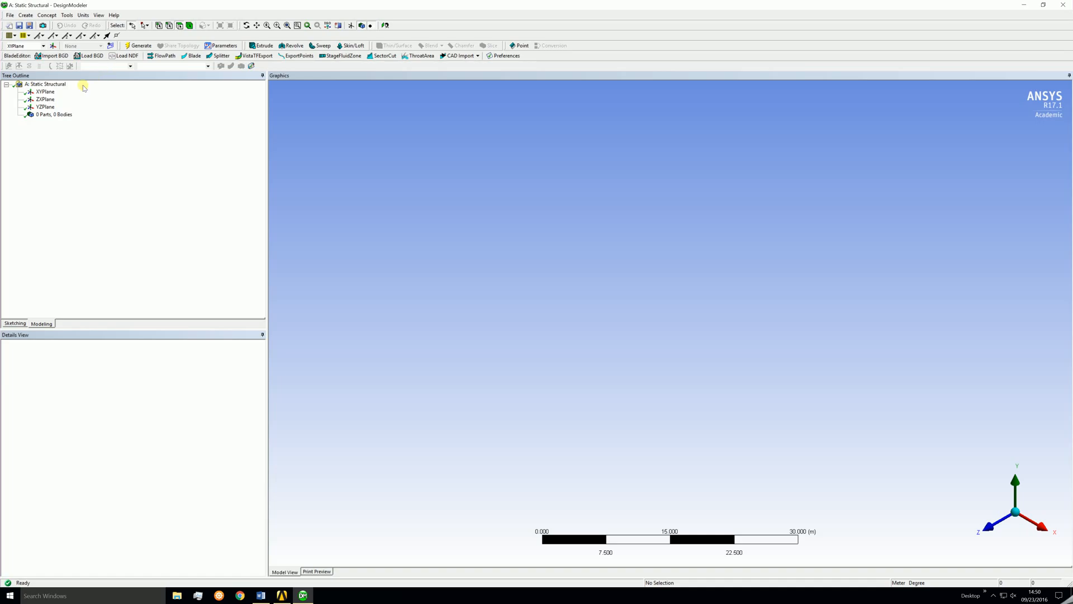
click(45, 91)
click(45, 99)
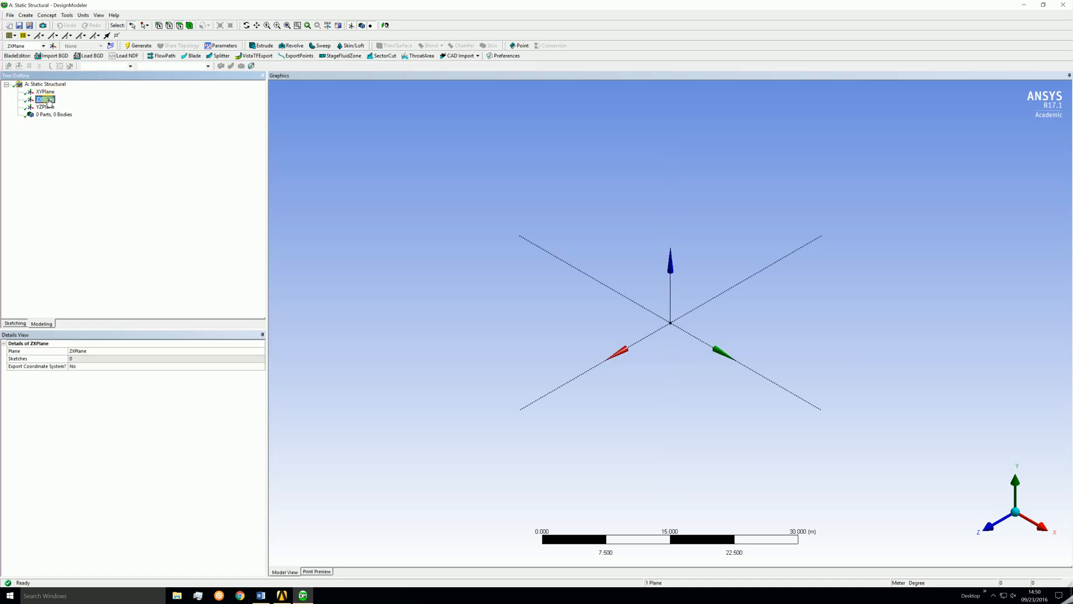
click(47, 107)
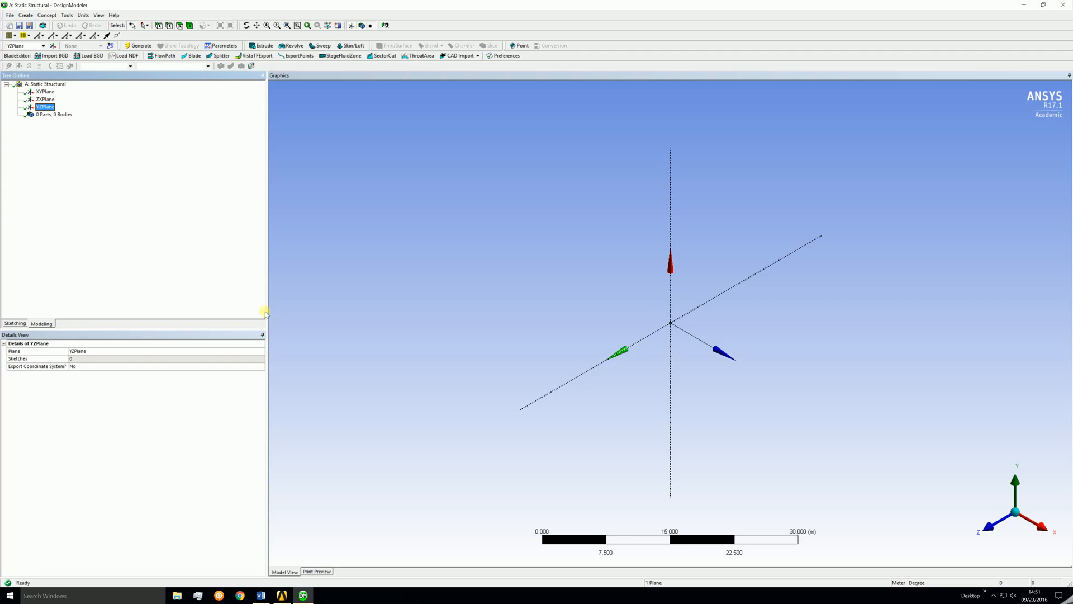
Create a new sketch on the XYPlane and switch to sketching mode.
click(45, 91)
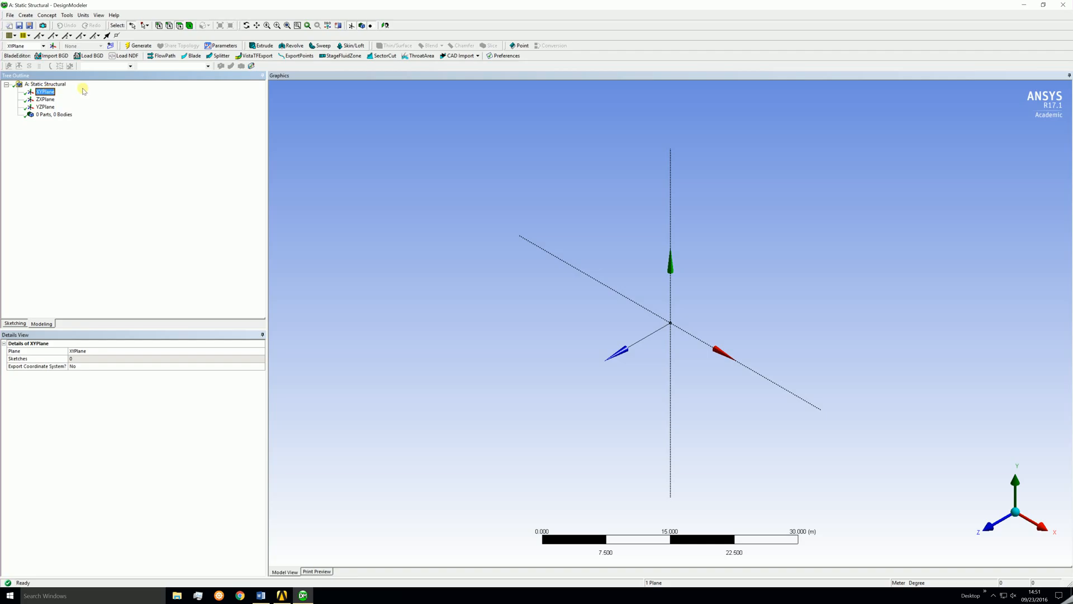
click(110, 46)
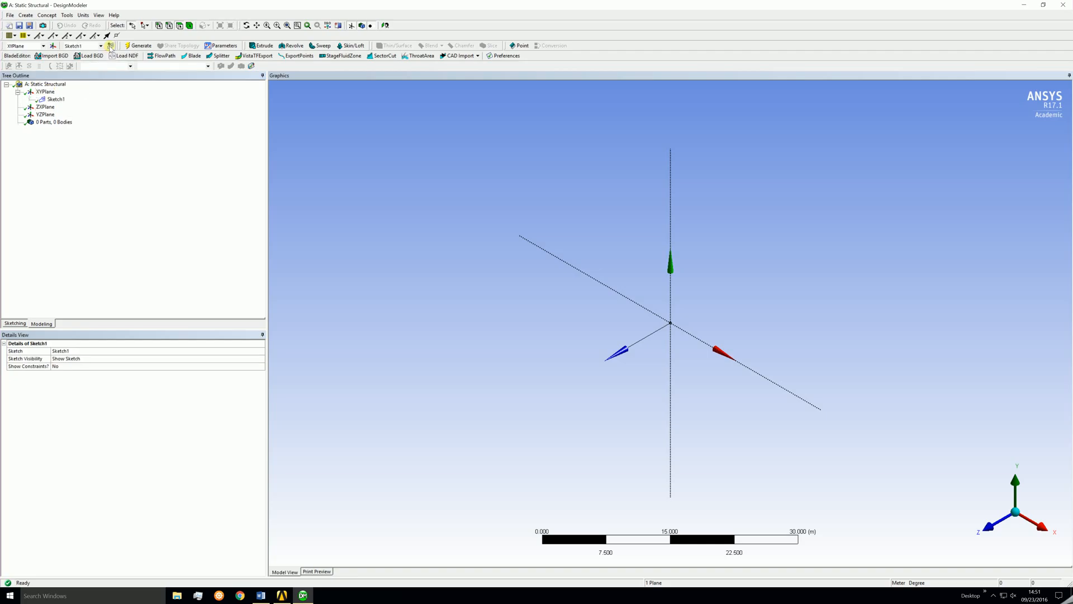
click(15, 324)
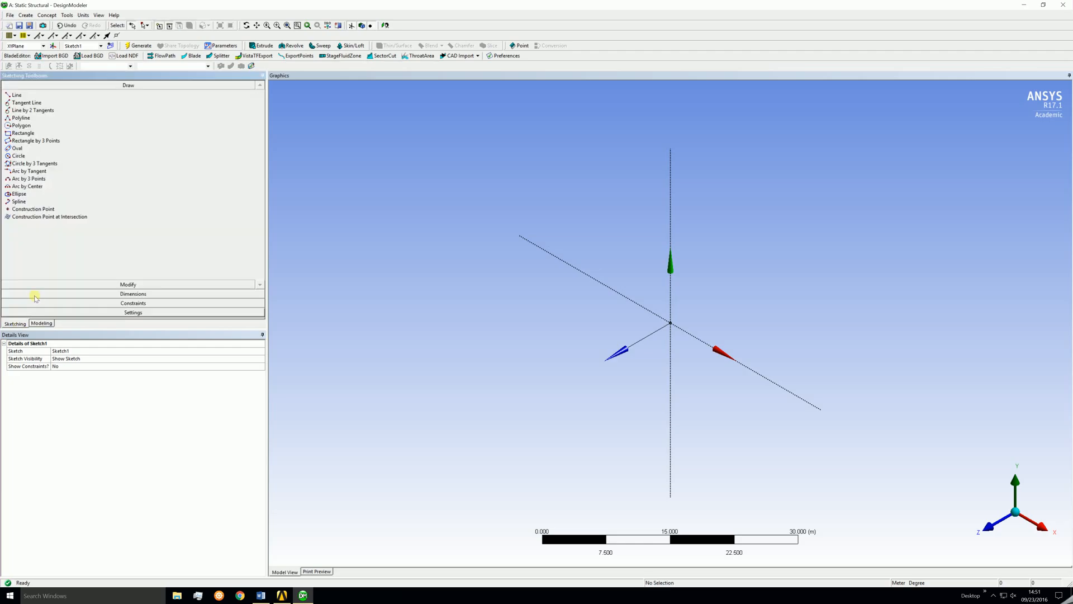
Draw a circle about 16.5 m in diameter centered at the origin.
click(35, 159)
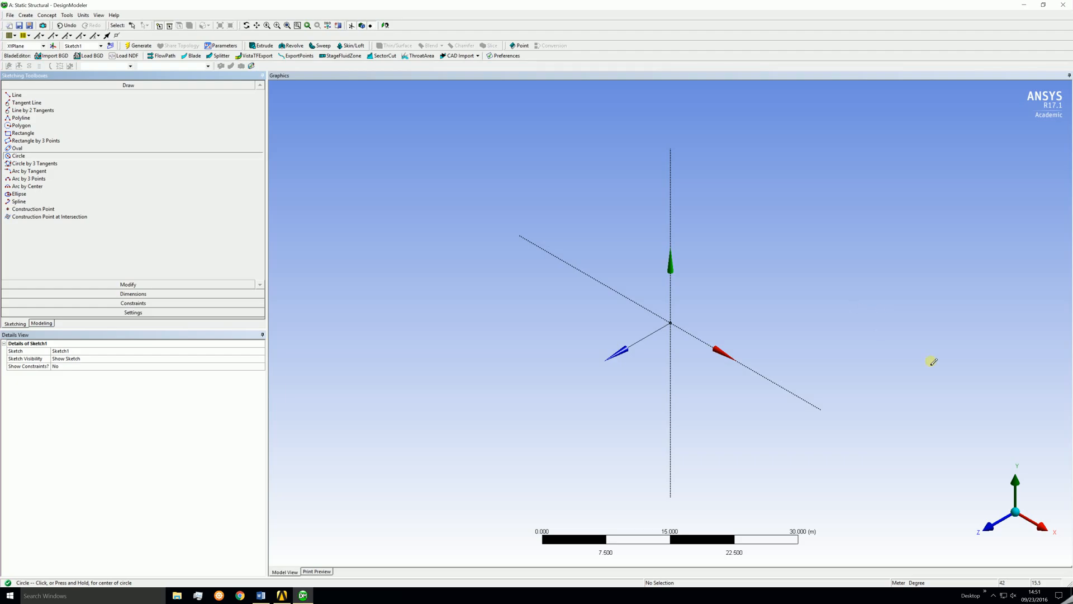
click(671, 323)
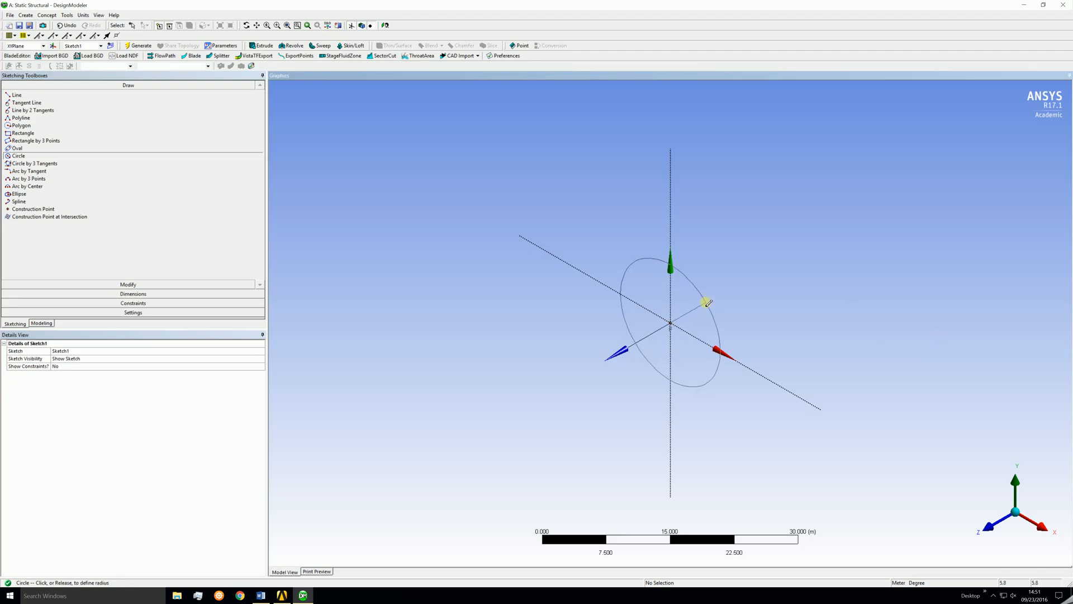
click(708, 302)
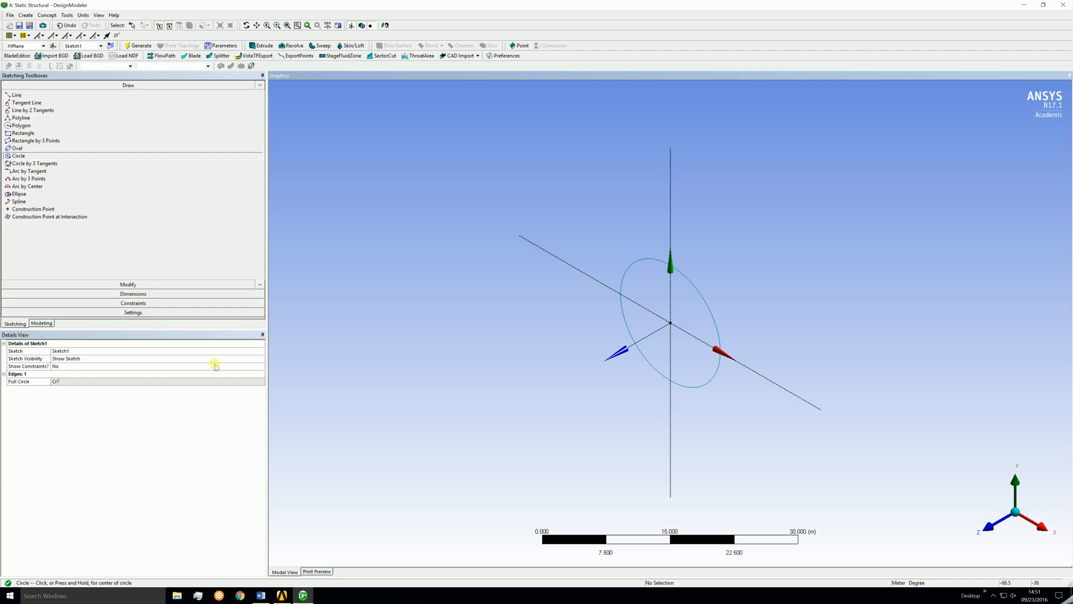
Add a diameter dimension to the circle and set it to 0.1 m.
click(81, 293)
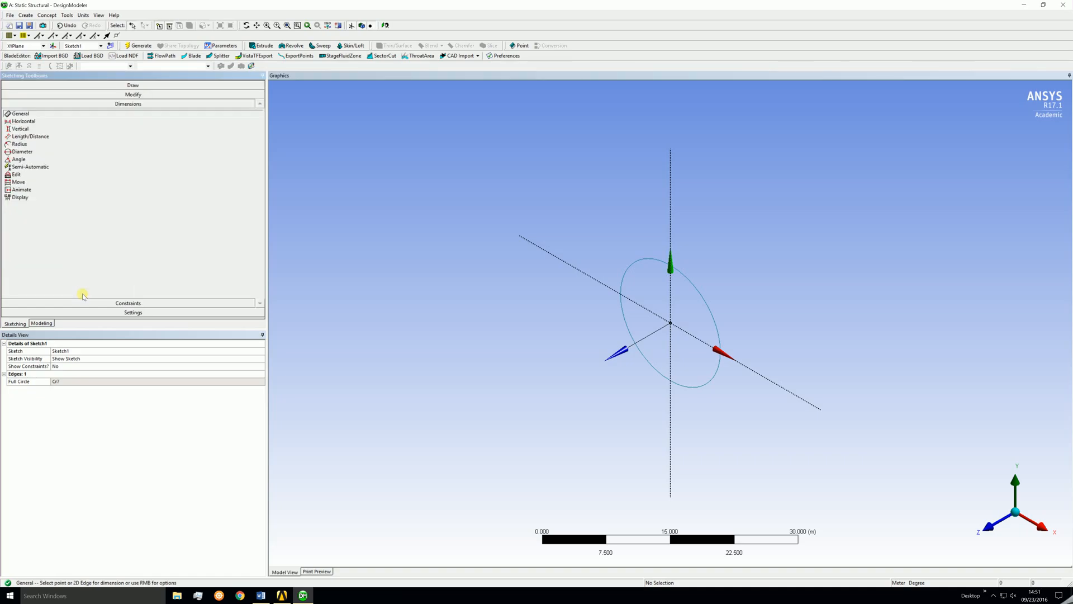
click(22, 152)
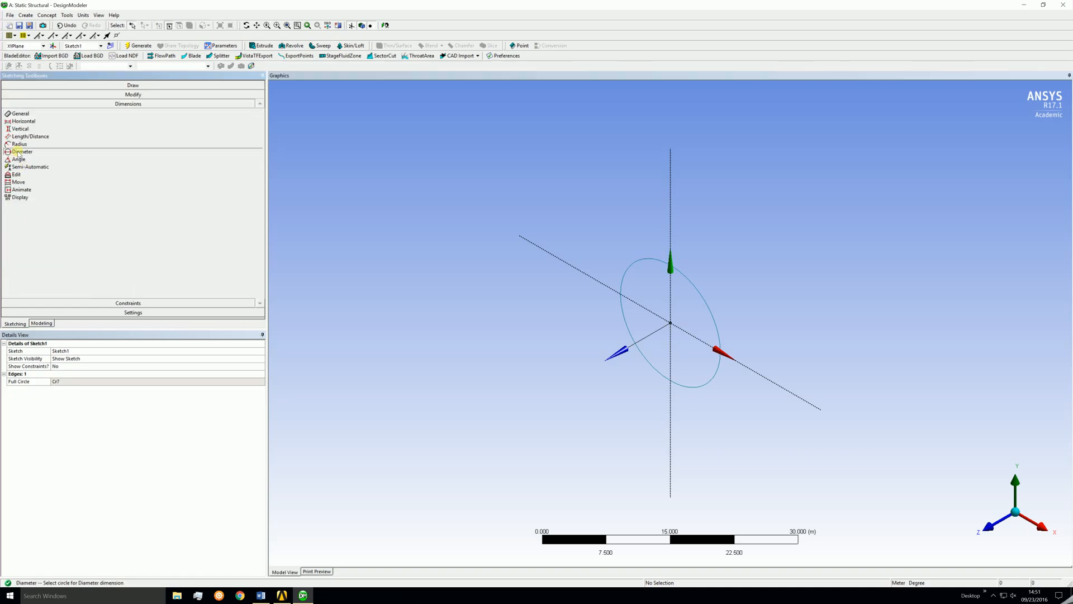
click(709, 307)
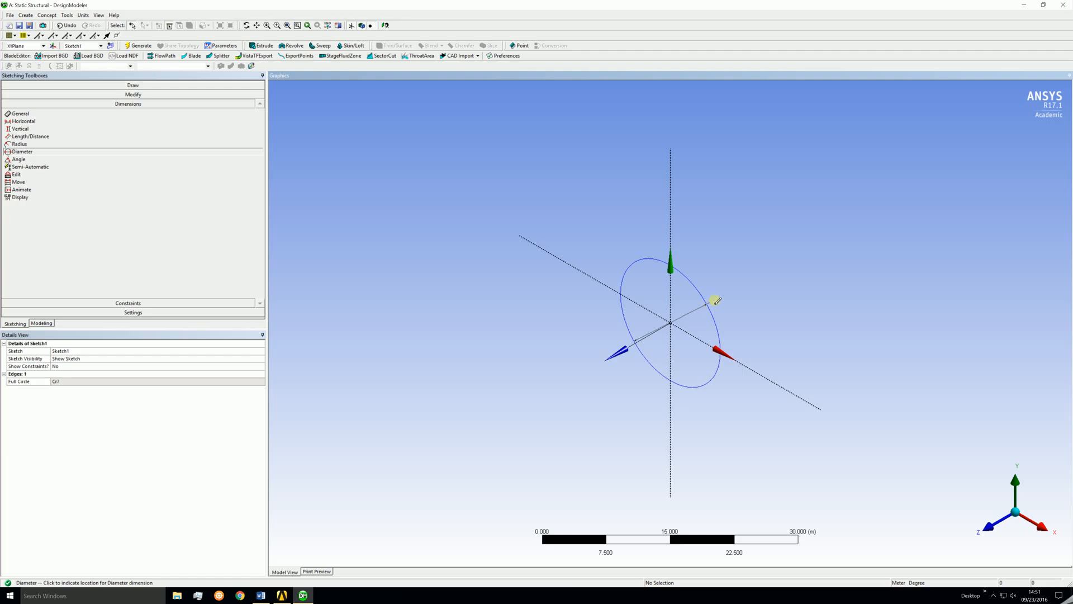
click(722, 295)
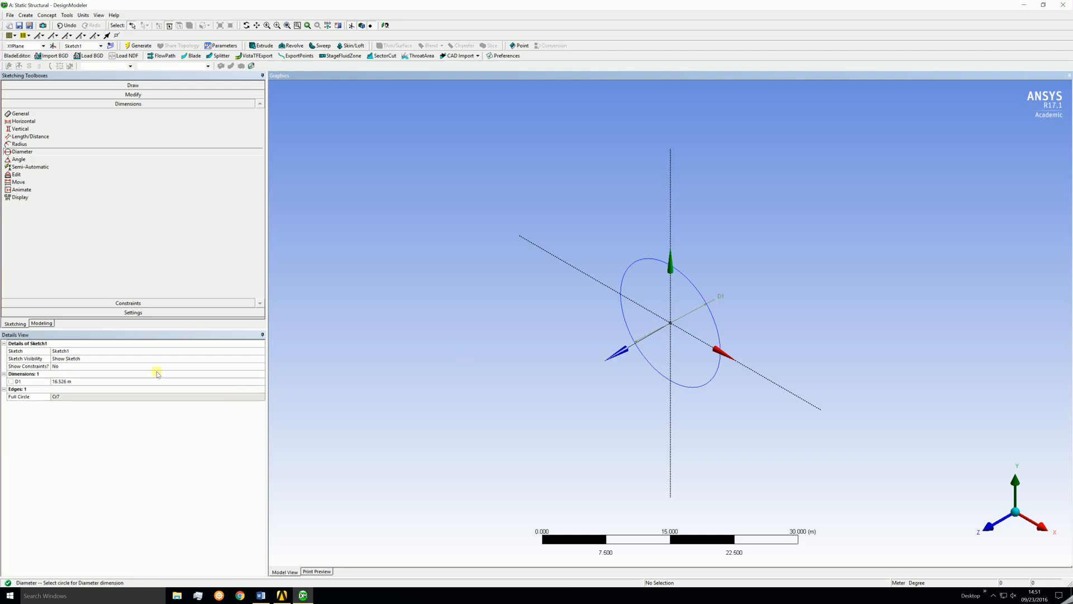
click(70, 381)
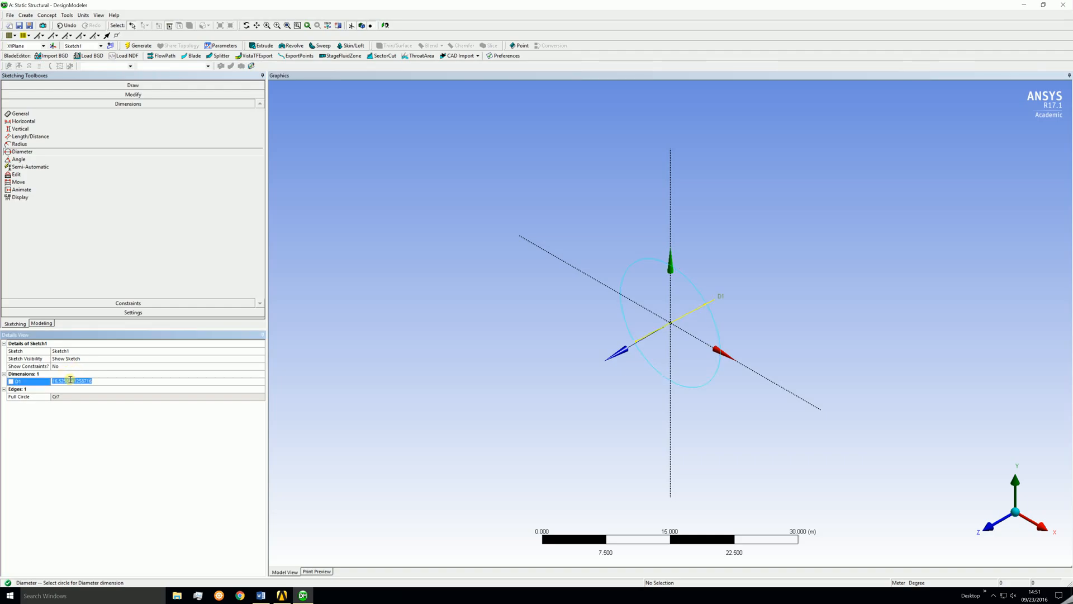
text(0.1)
key(Return)
Check the model units and zoom the view in on the small circle.
click(83, 15)
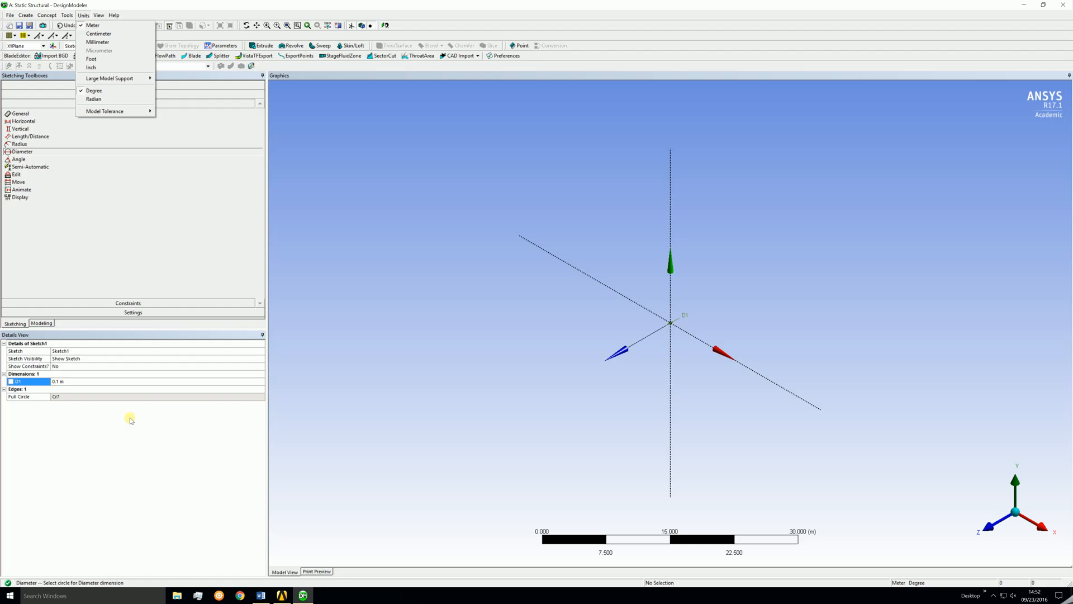
click(76, 439)
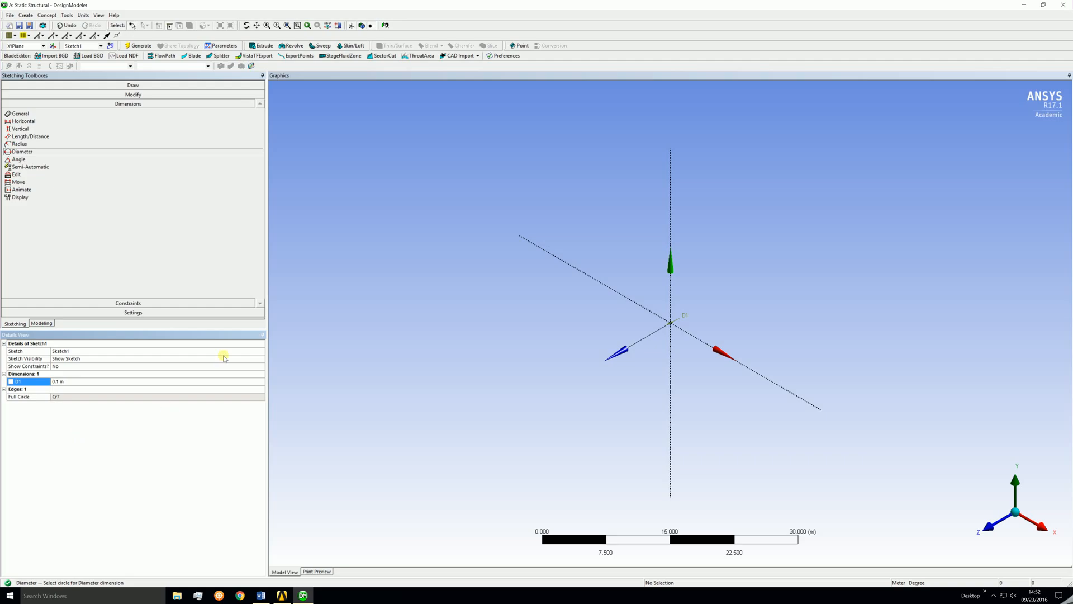
click(286, 26)
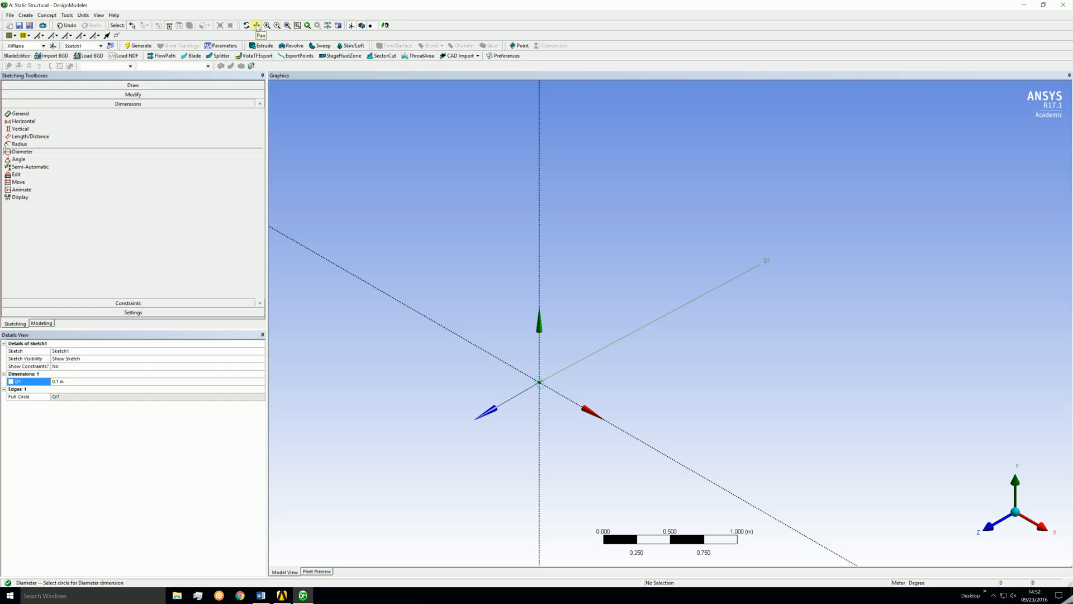
click(257, 26)
drag(456, 350, 561, 249)
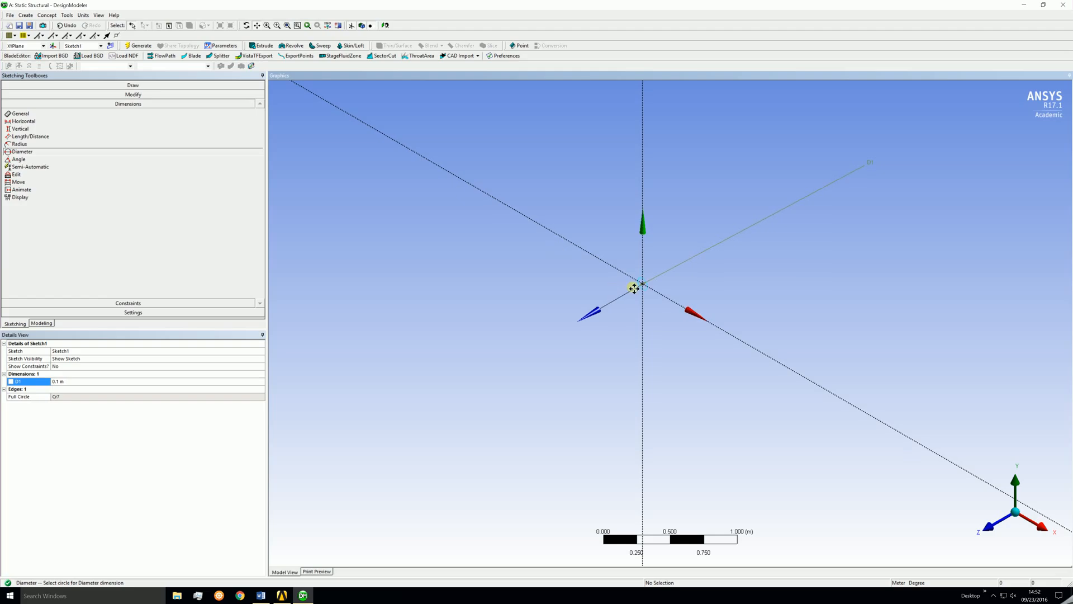
scroll(643, 294, up, 2)
scroll(644, 294, up, 8)
drag(569, 221, 610, 346)
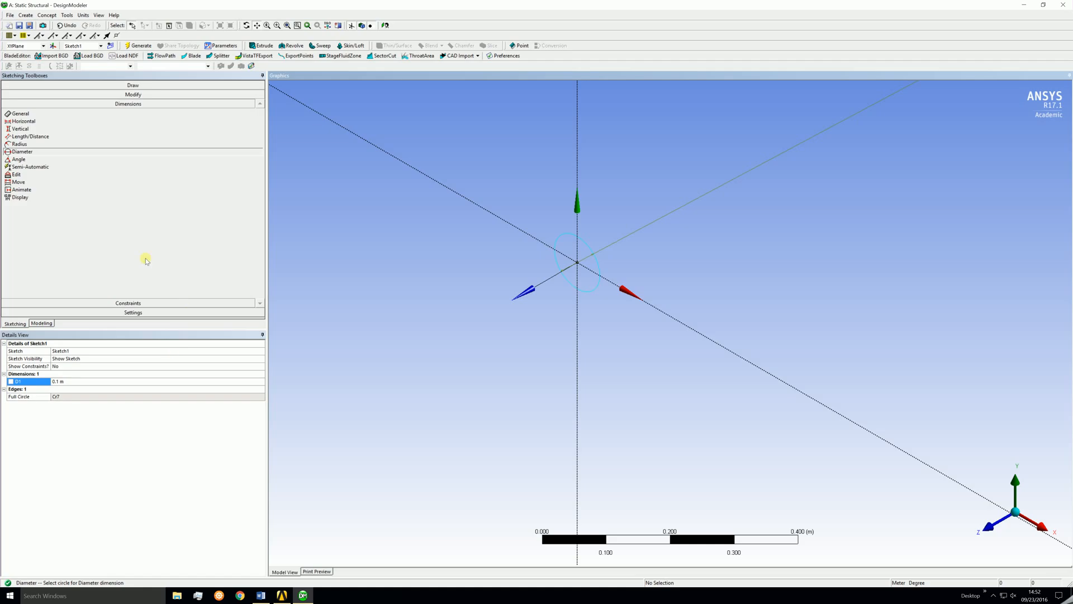
Extrude the circle sketch to a depth of 1 m and generate the bar.
click(42, 323)
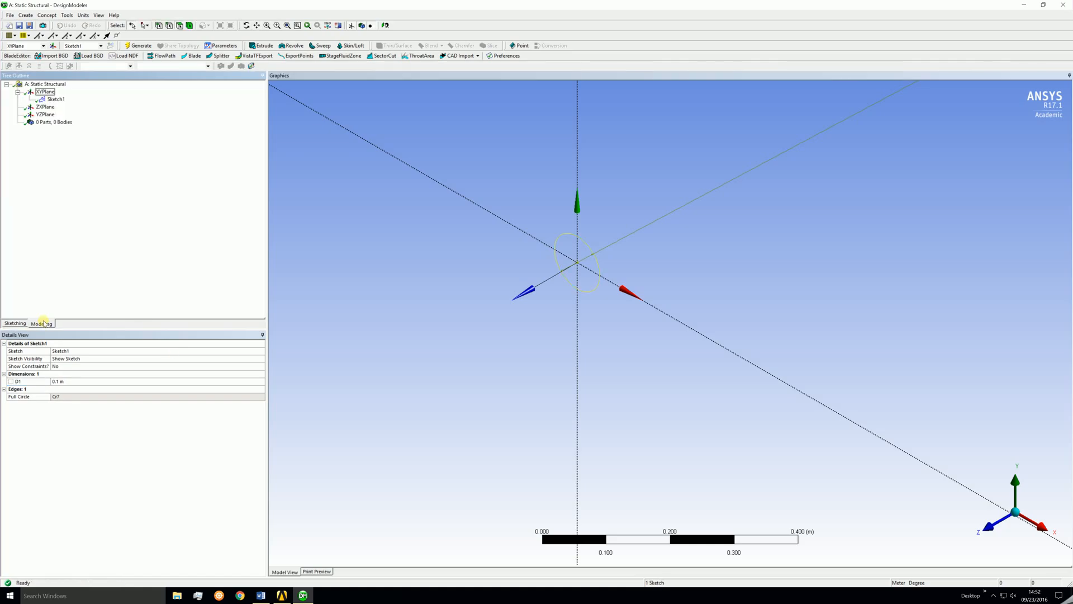
click(57, 99)
click(261, 46)
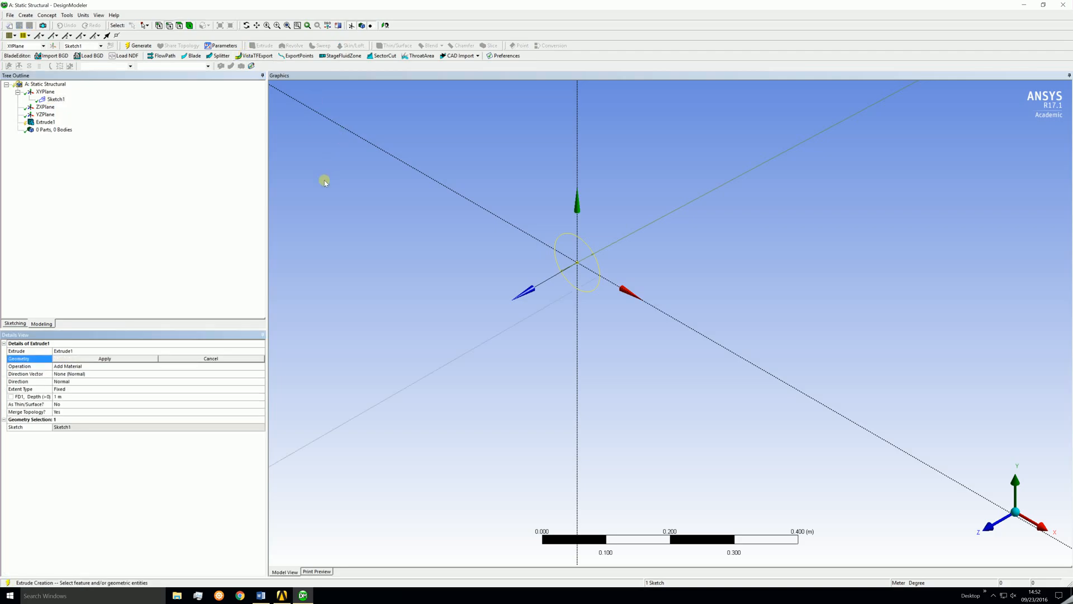
click(72, 360)
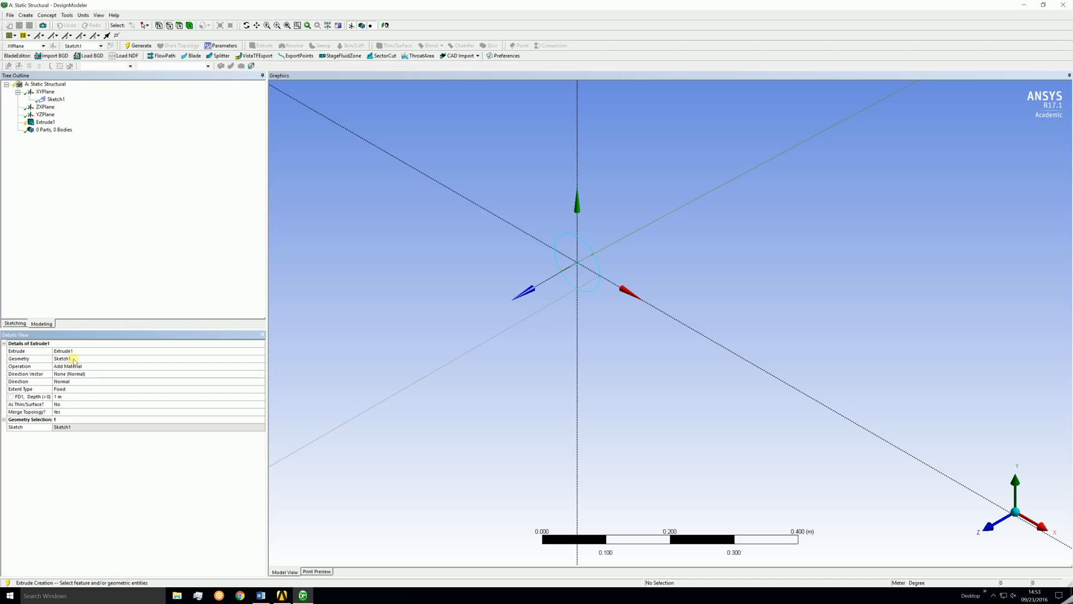
click(86, 395)
text(1)
key(Return)
click(44, 122)
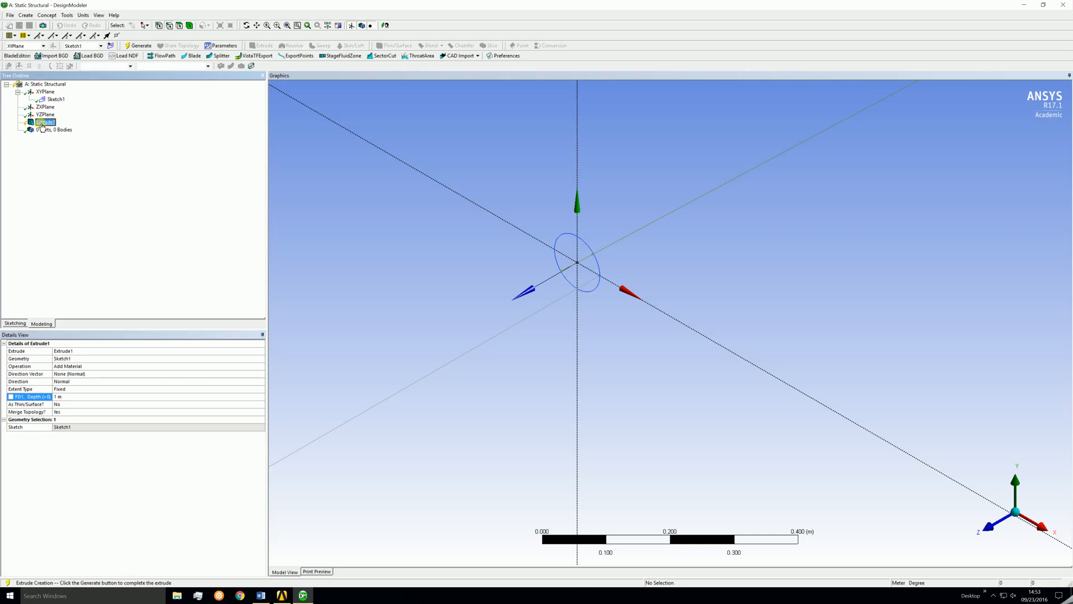
click(140, 46)
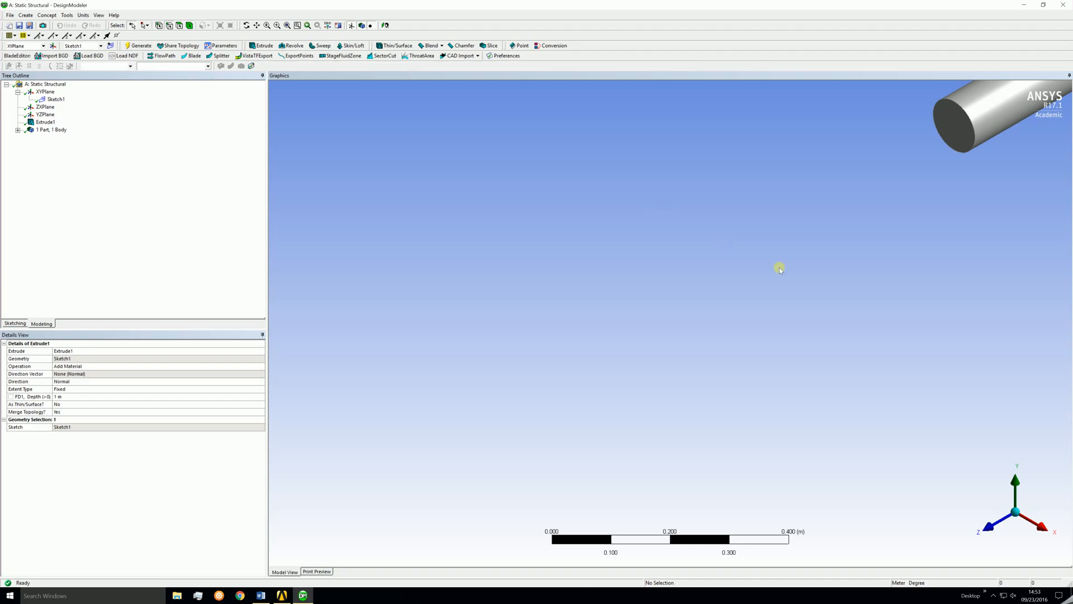
Close DesignModeler and open the model in Mechanical.
scroll(798, 270, down, 2)
scroll(804, 271, down, 3)
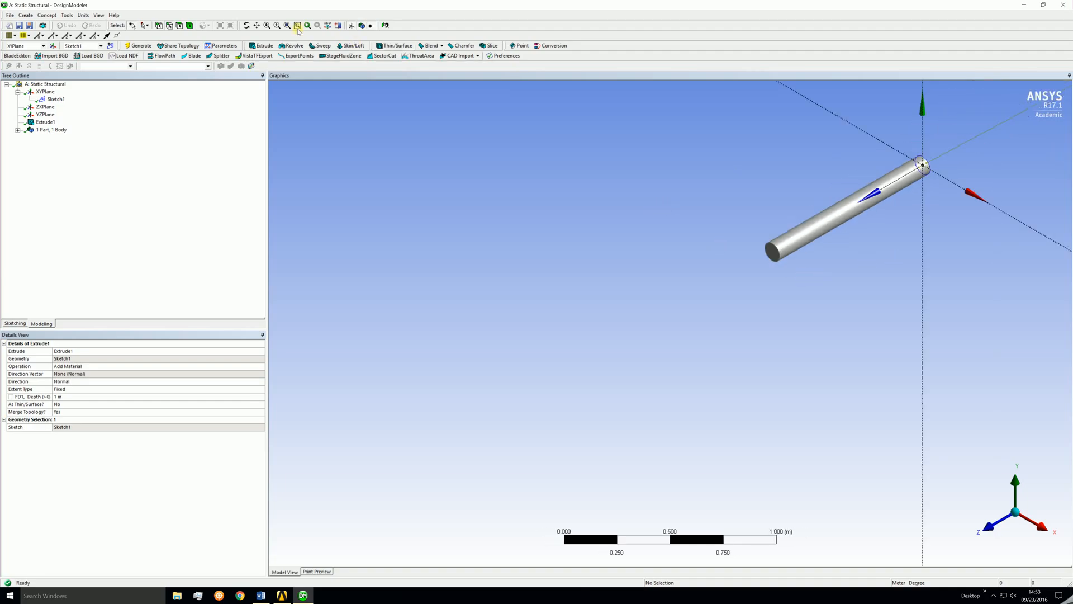
click(256, 25)
drag(872, 268, 635, 371)
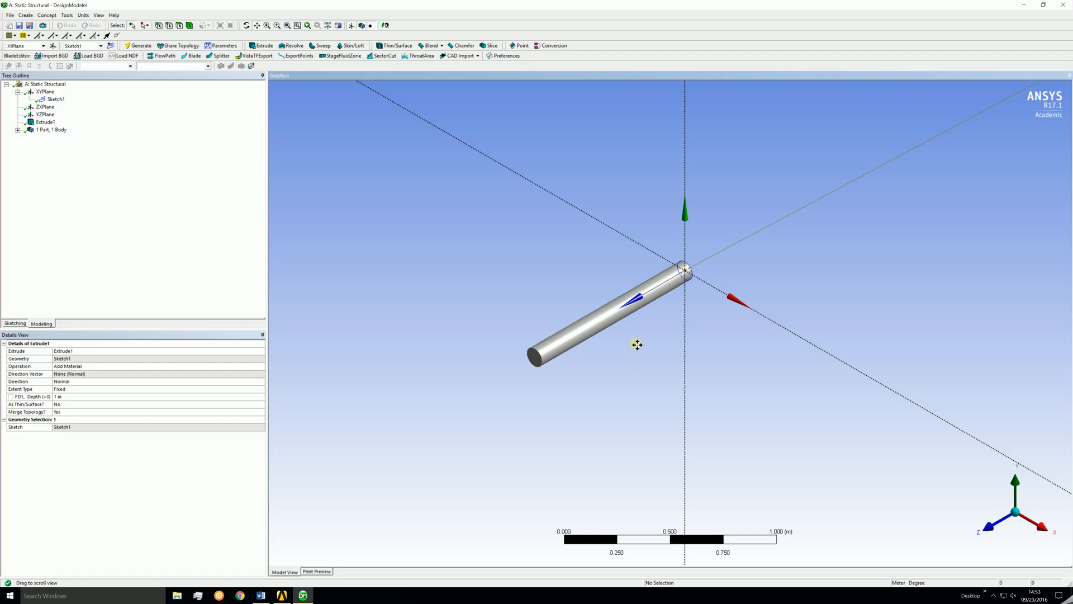
click(1063, 5)
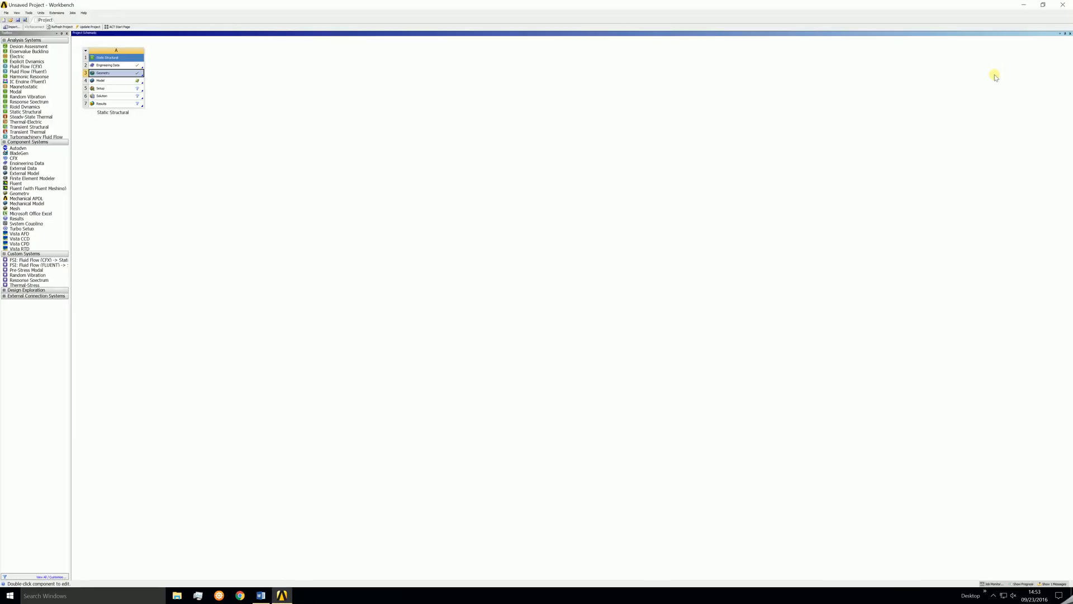
double_click(109, 81)
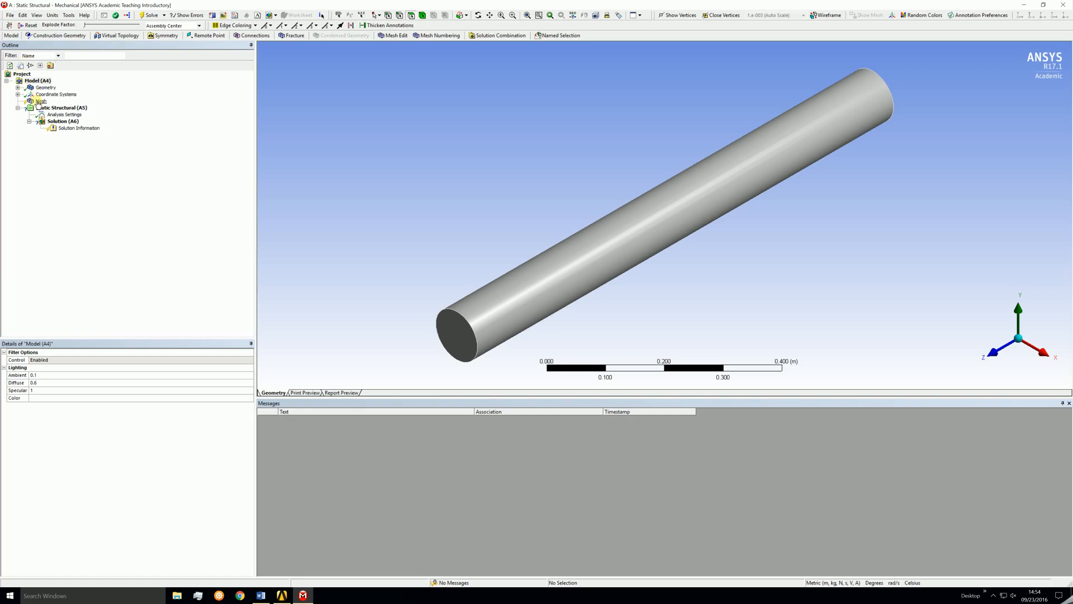
Generate the default mesh on the bar and display its mesh statistics.
right_click(40, 102)
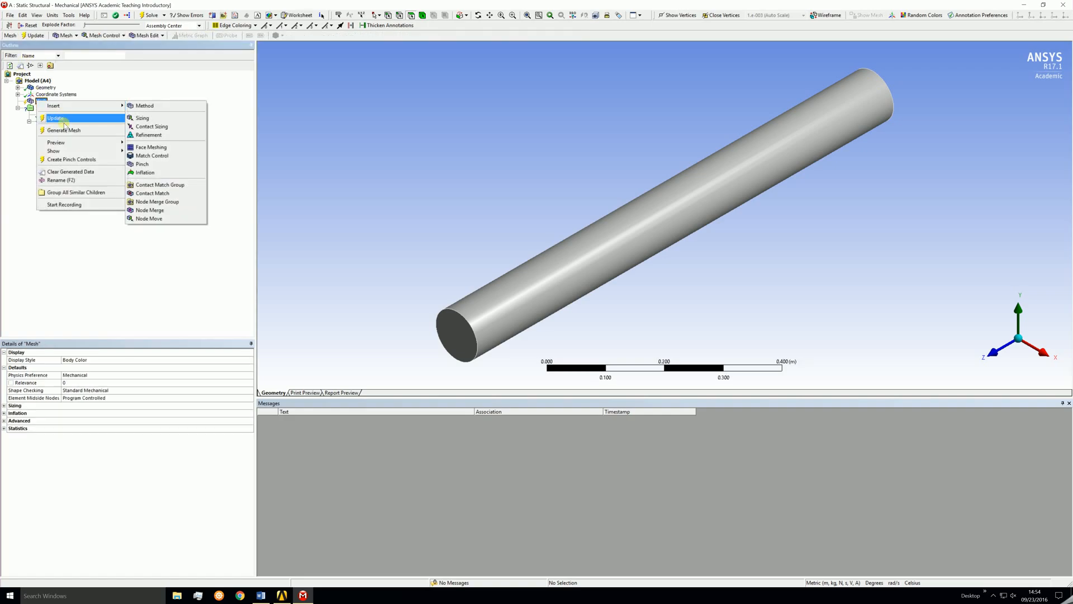
click(64, 131)
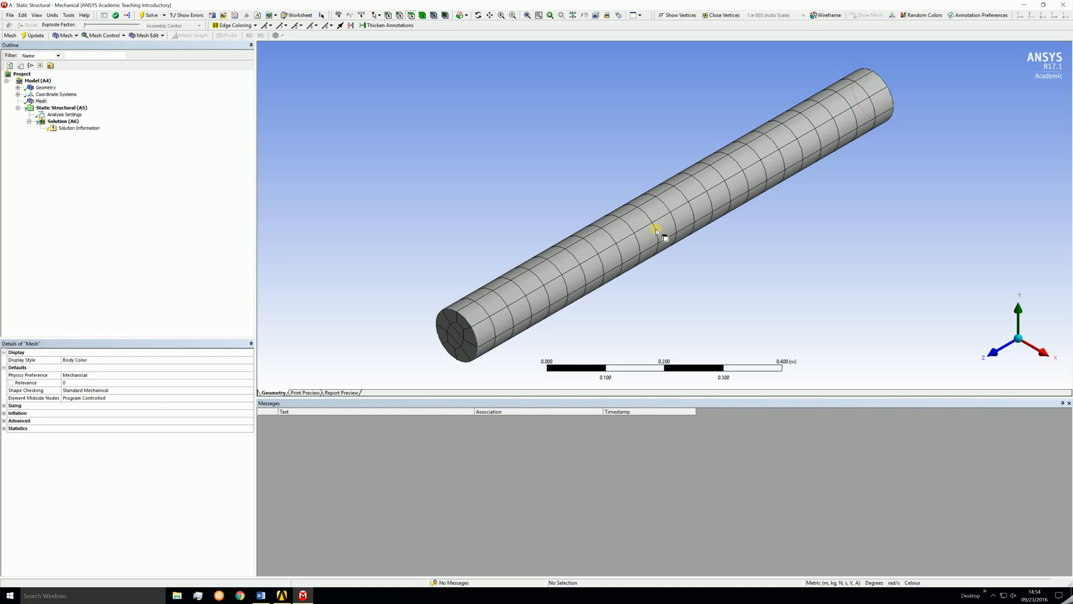
click(4, 428)
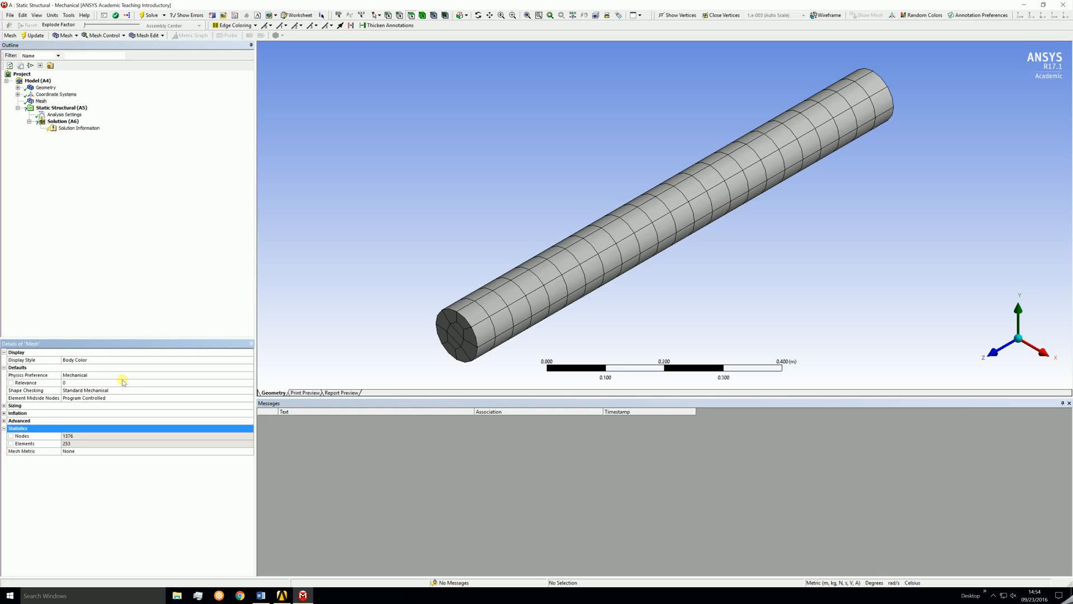
Add a body sizing control to the bar with an element size of 0.025.
right_click(41, 102)
mouse_move(55, 106)
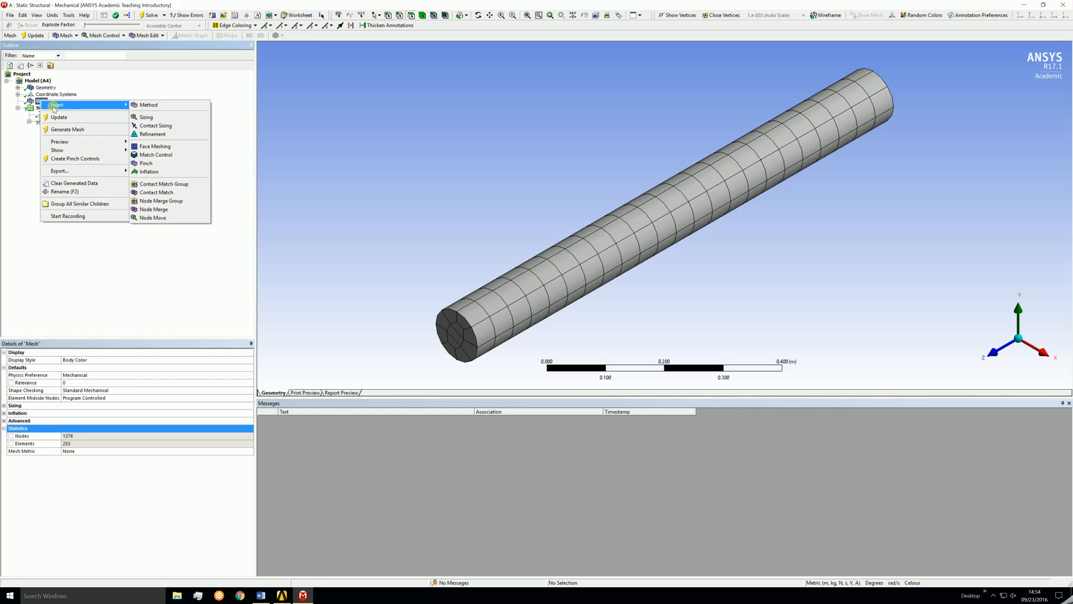
click(146, 117)
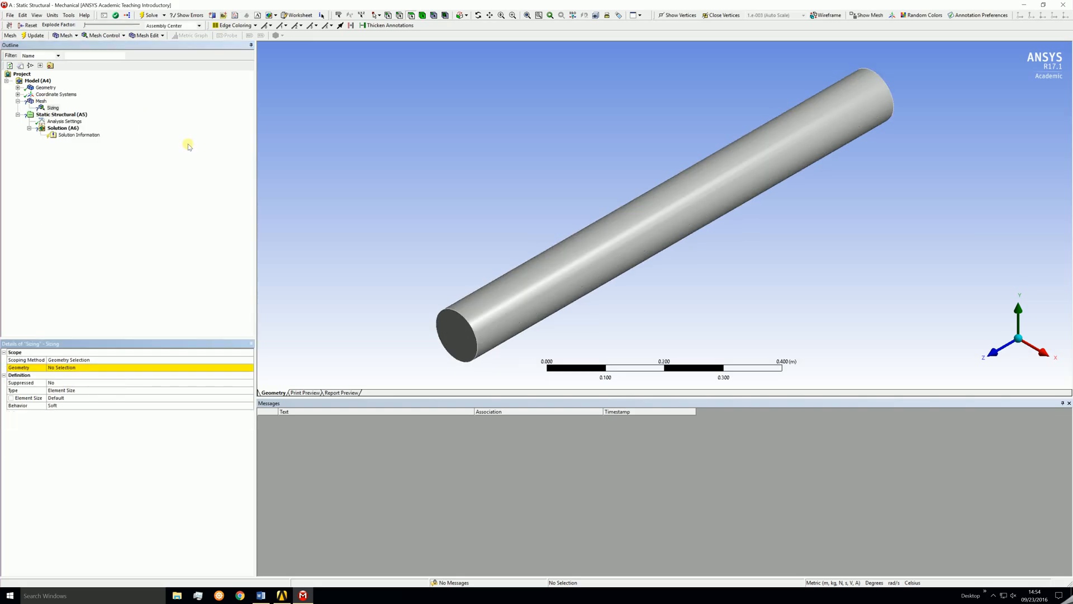
click(423, 15)
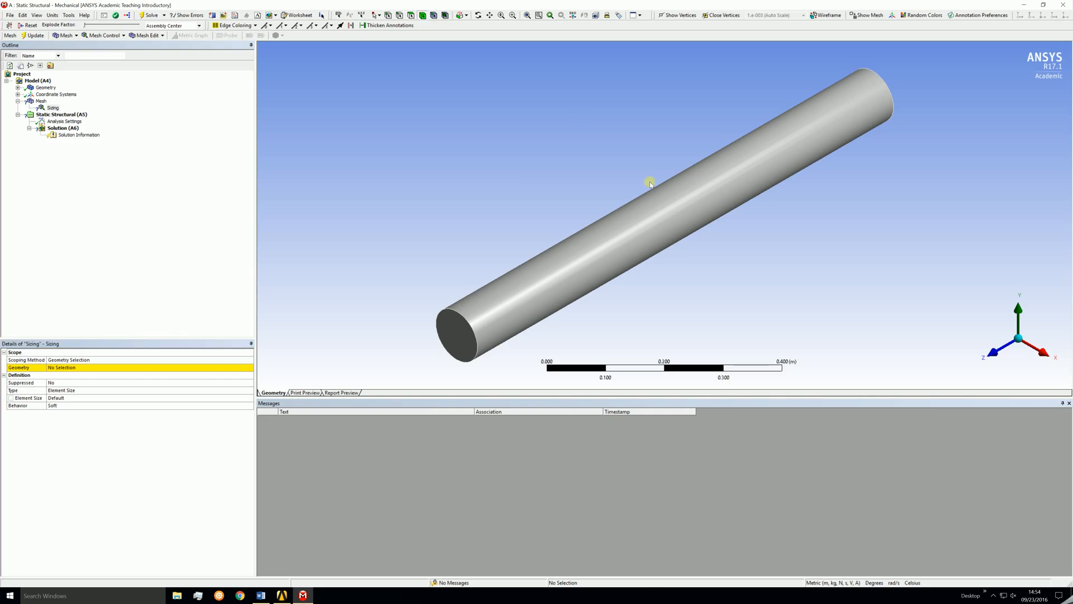
click(657, 197)
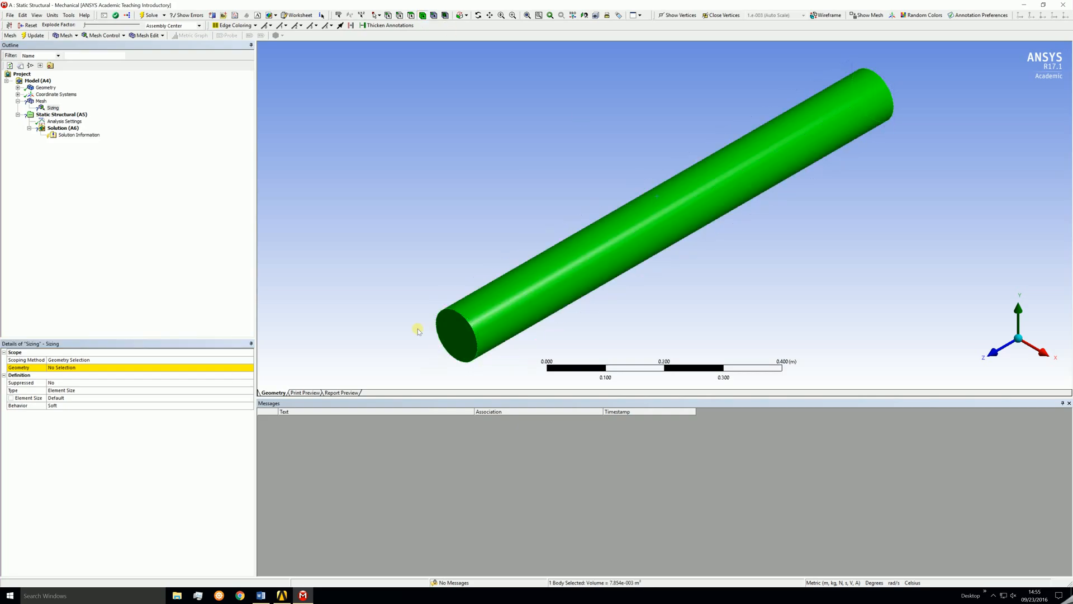
click(77, 368)
click(76, 368)
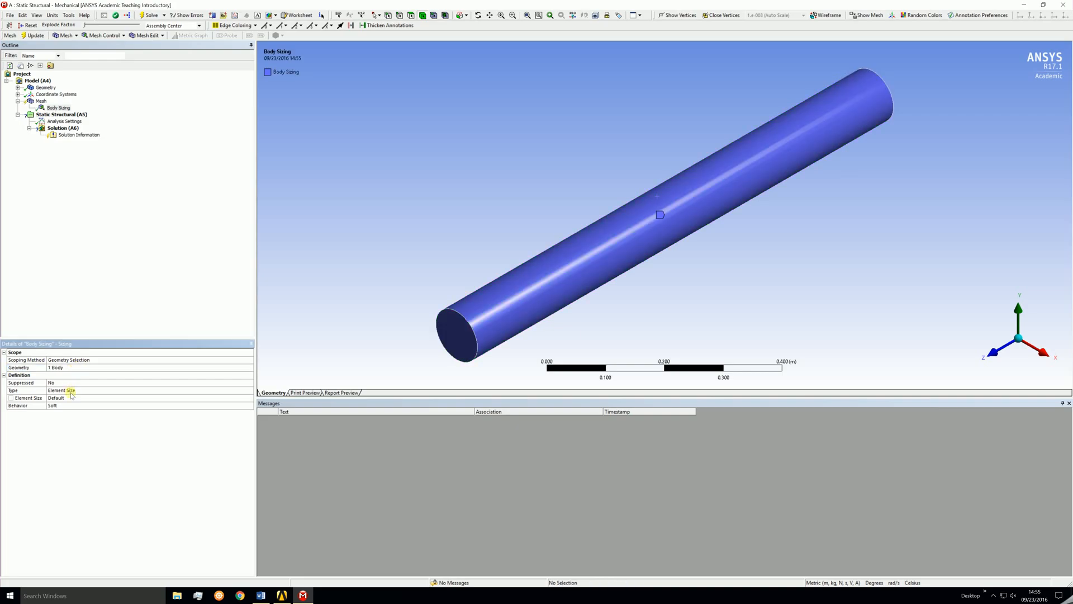
click(72, 397)
text(0.025)
key(Return)
Regenerate the mesh with the new sizing control and rotate to inspect it.
click(40, 101)
right_click(40, 102)
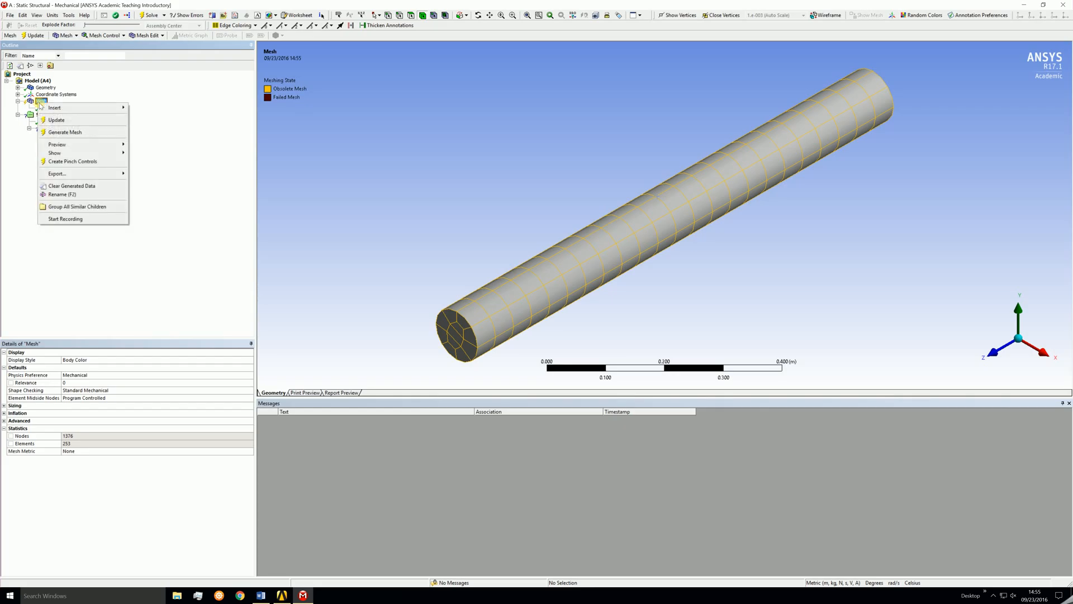
click(57, 133)
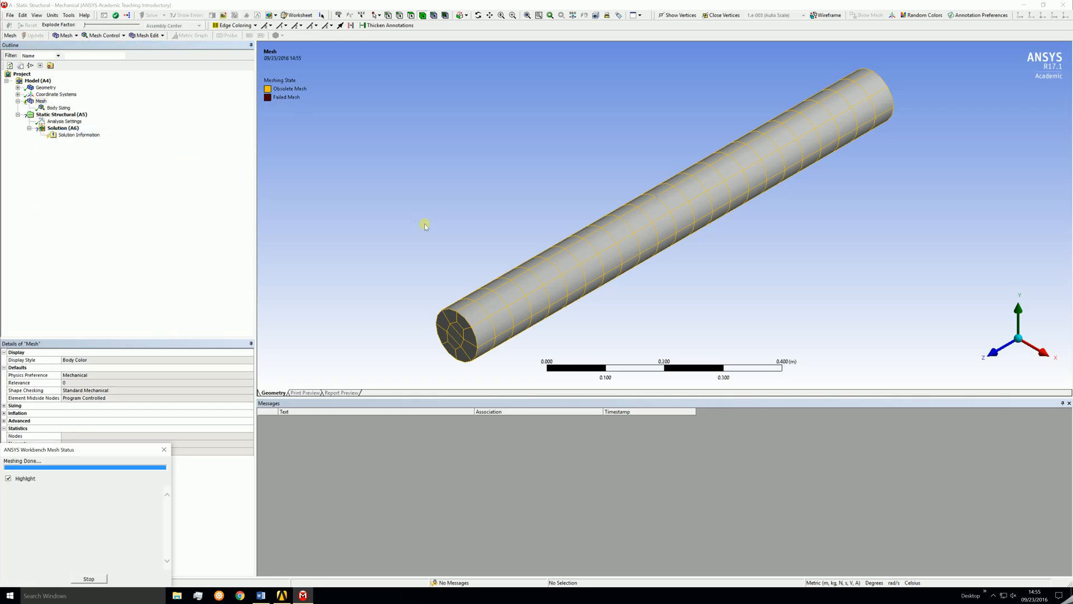
middle_drag(706, 286, 901, 261)
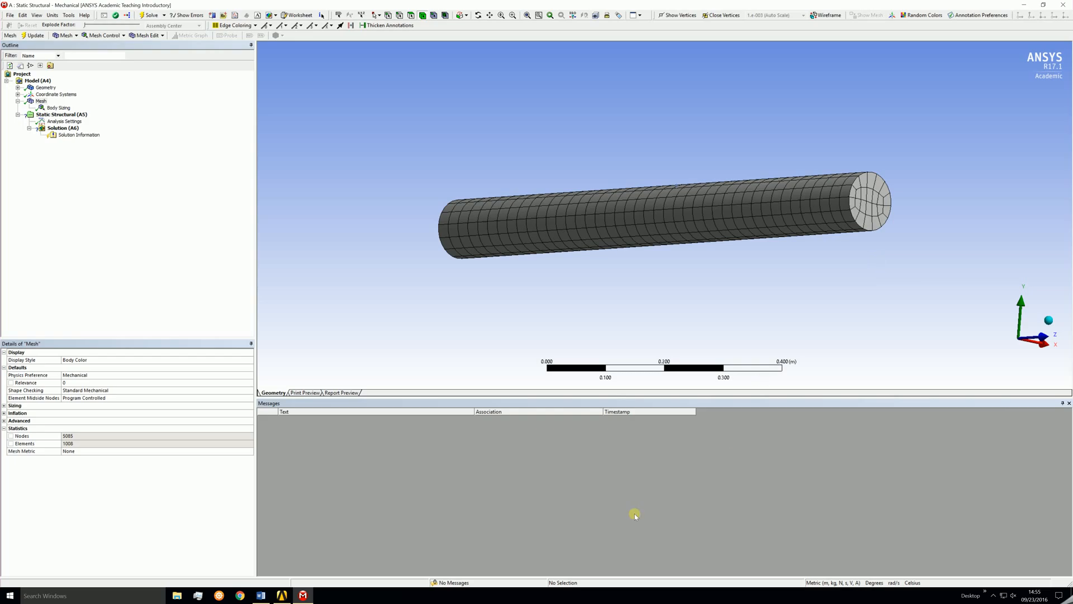
Consult the problem statement document in Word and return to Mechanical.
click(263, 596)
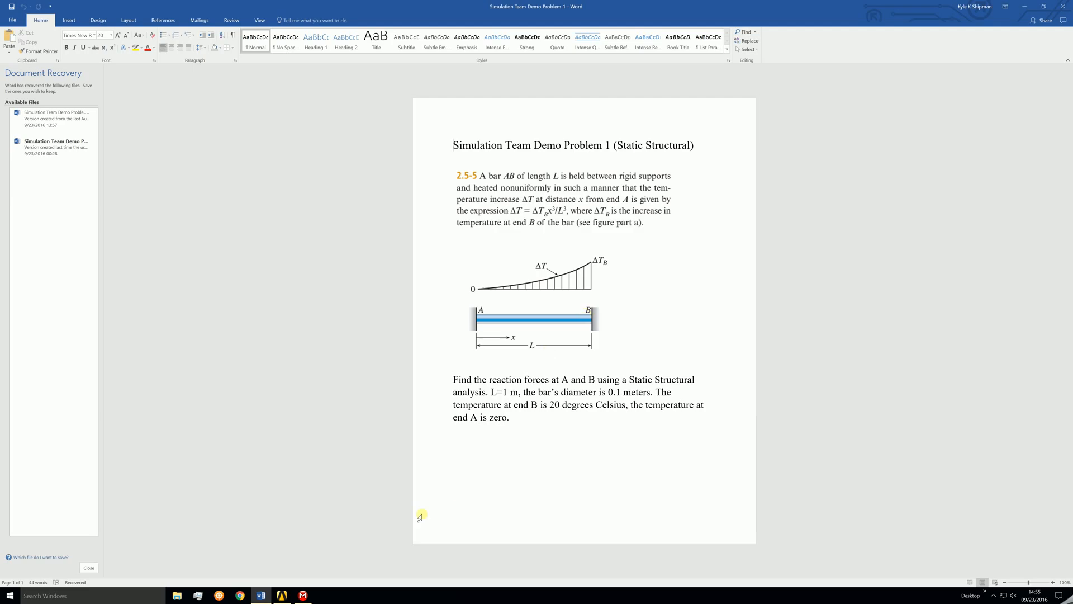
click(304, 595)
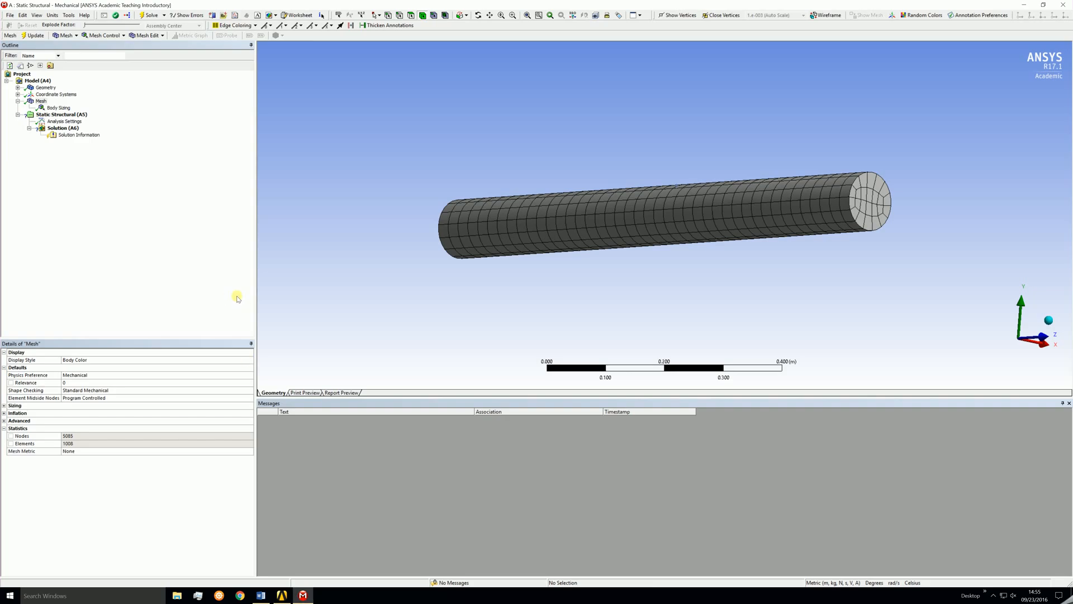
Insert a fixed support on one end face of the bar.
right_click(74, 115)
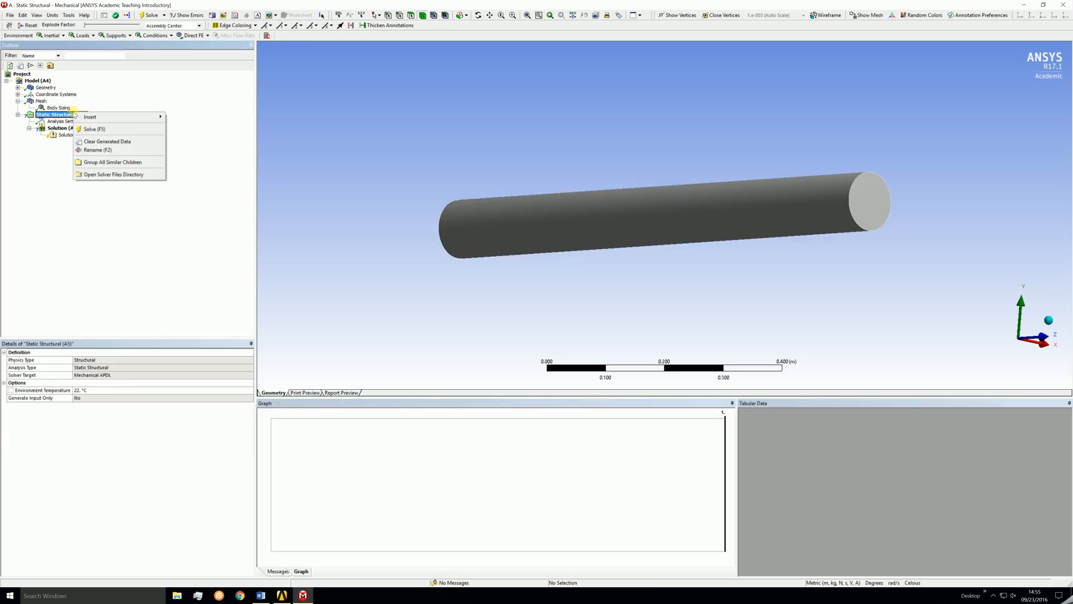
mouse_move(101, 120)
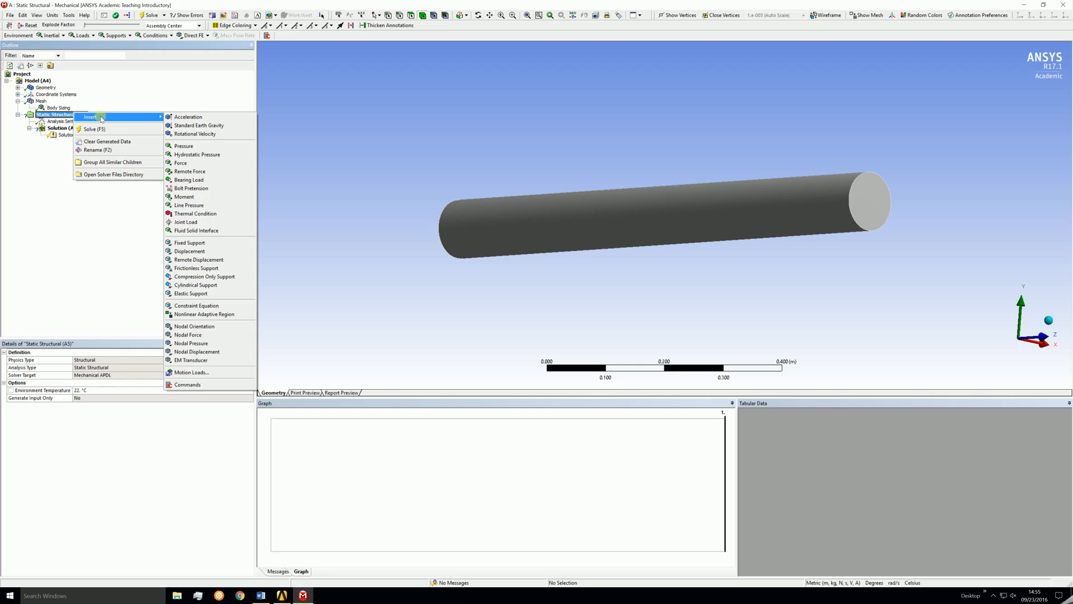
click(190, 242)
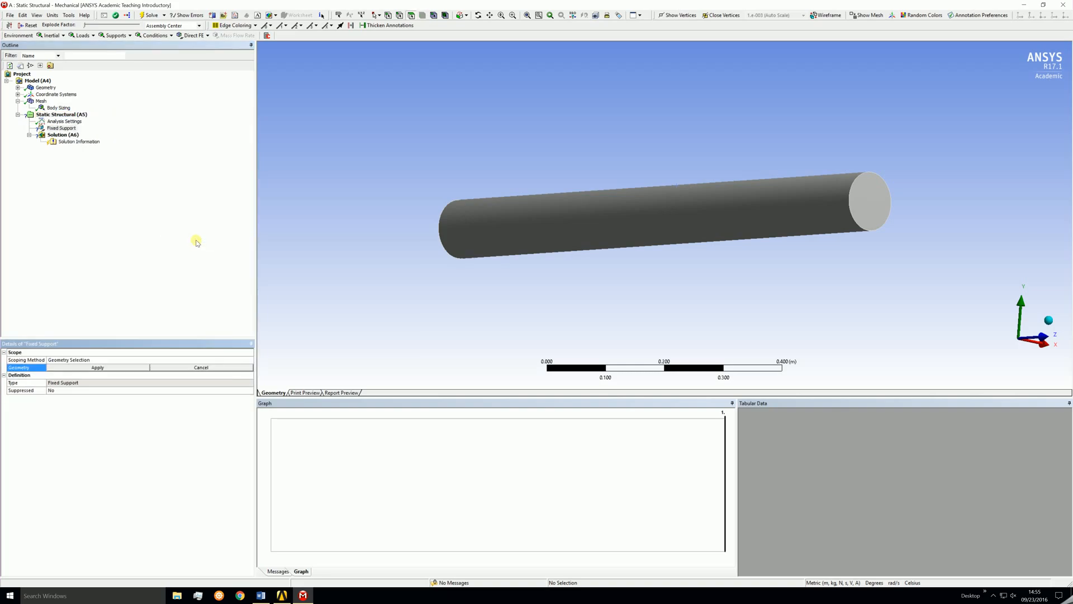
click(866, 200)
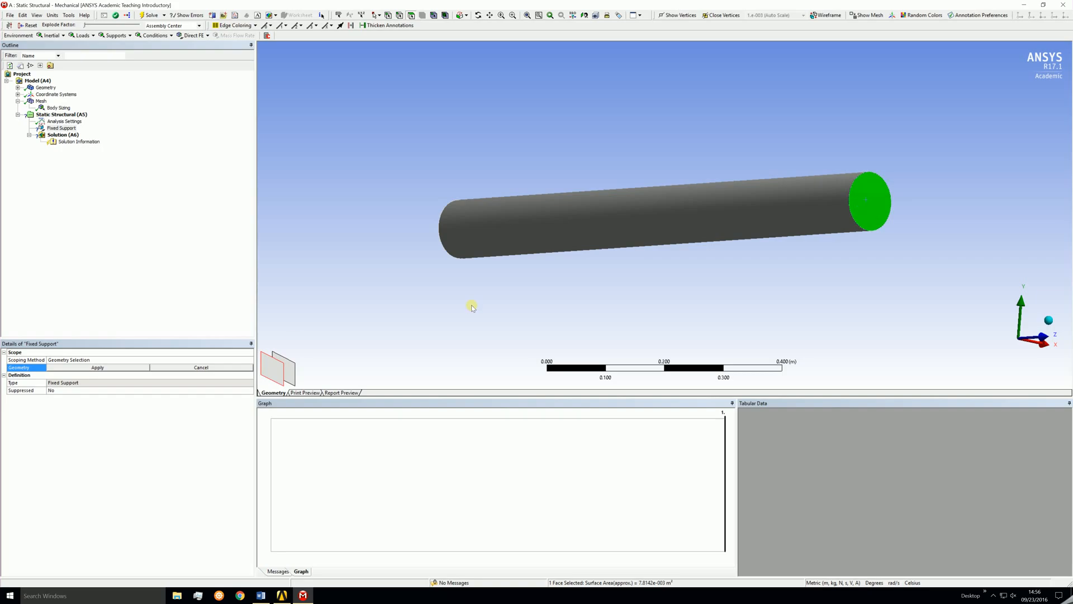
click(122, 367)
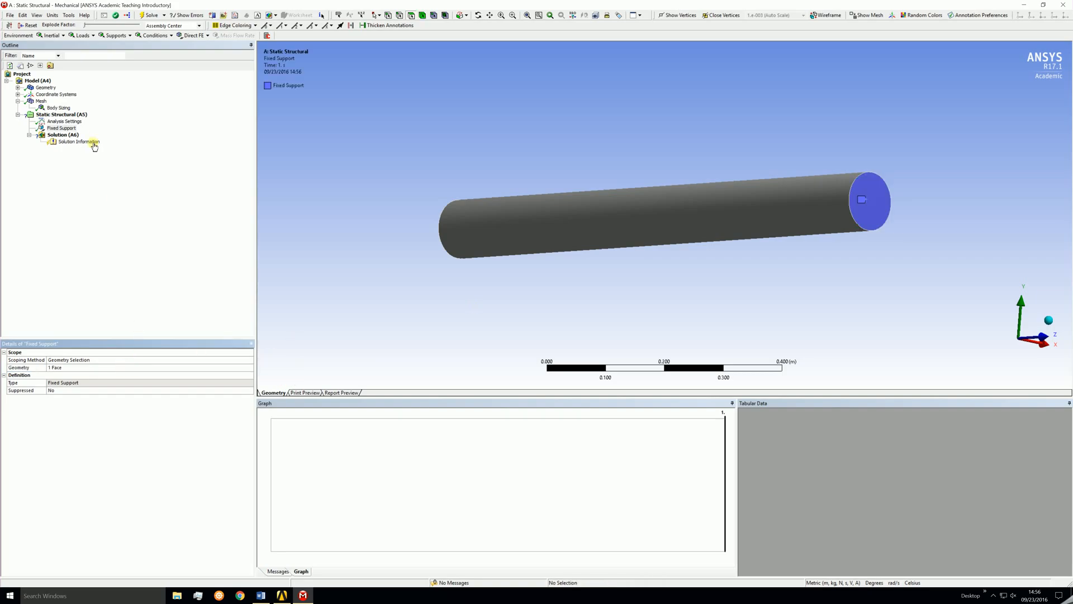
Insert a second fixed support on the opposite end face of the bar.
right_click(72, 115)
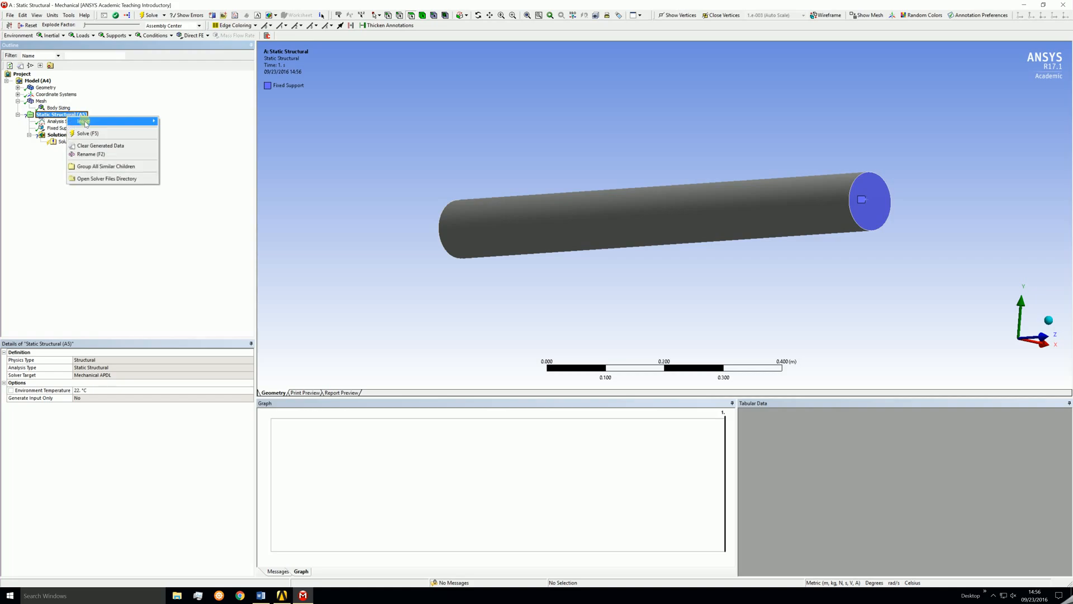
mouse_move(84, 122)
click(200, 249)
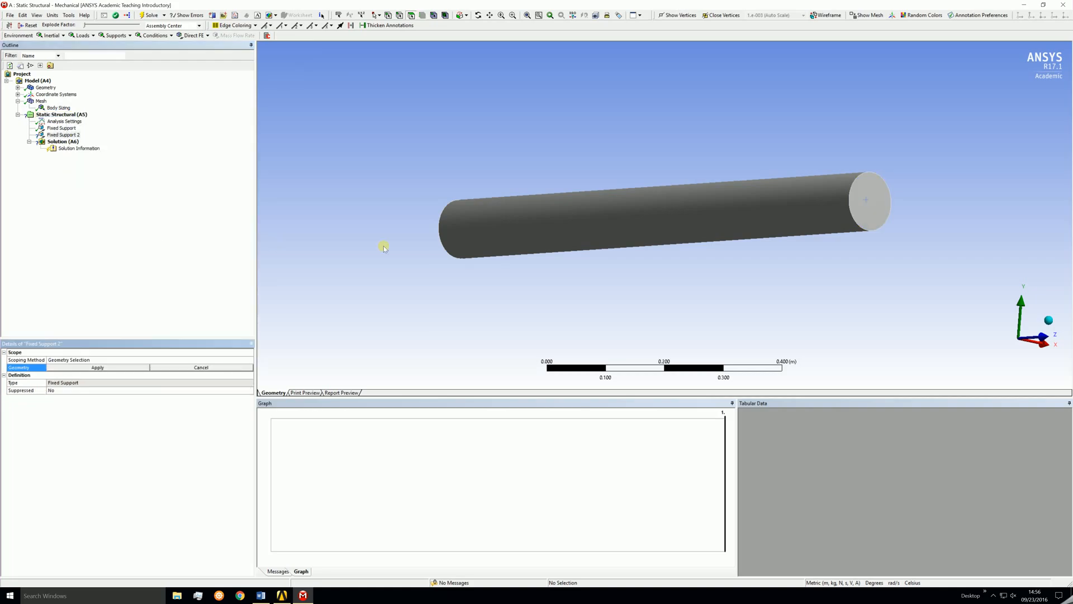
middle_drag(384, 246, 635, 225)
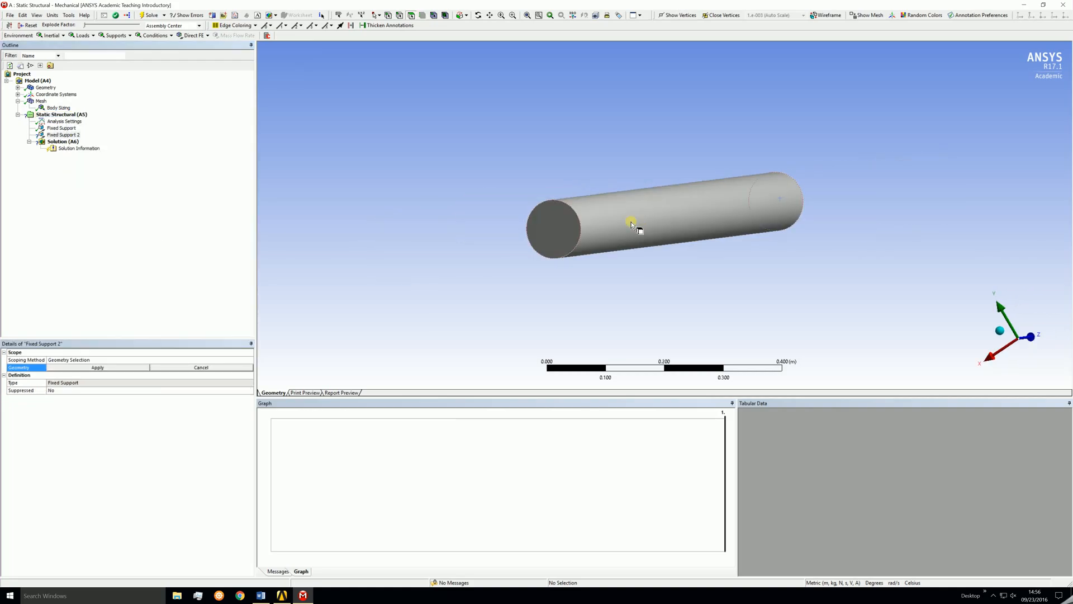
click(562, 231)
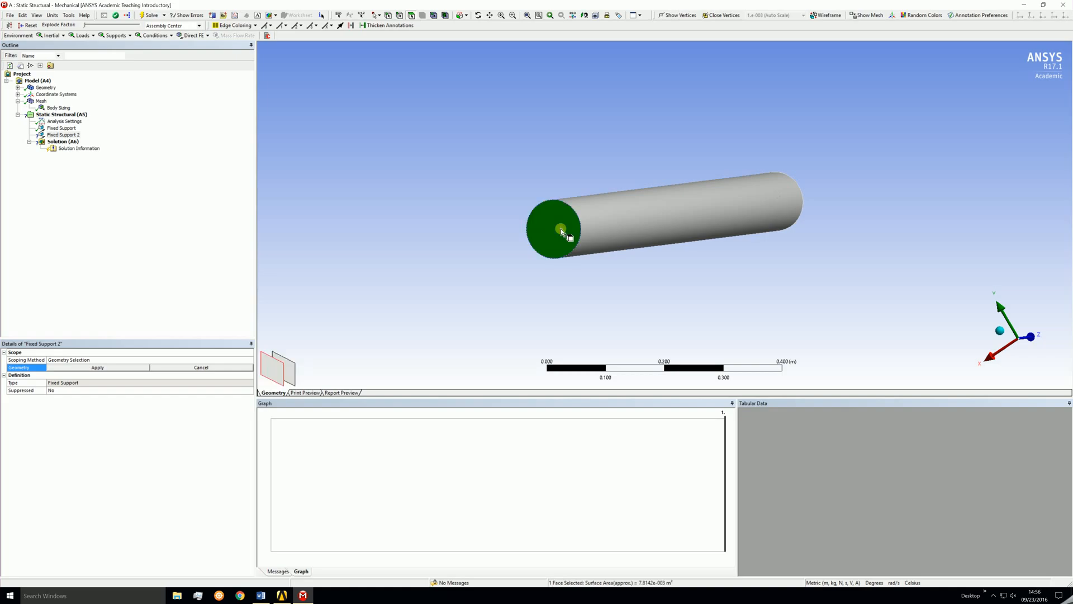
click(108, 367)
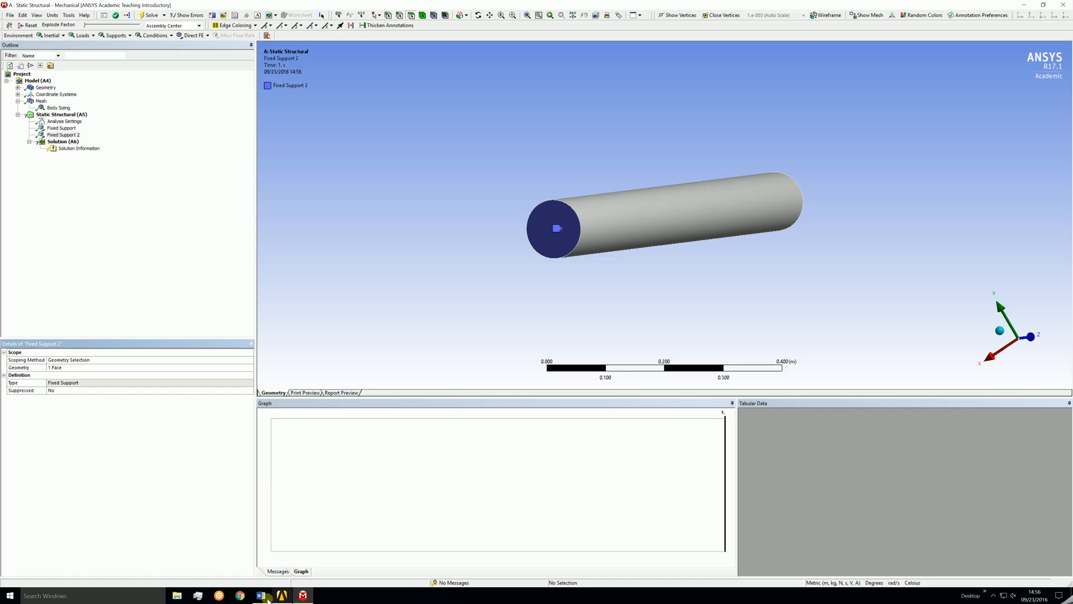
Review the problem statement document again and return to Mechanical.
click(261, 596)
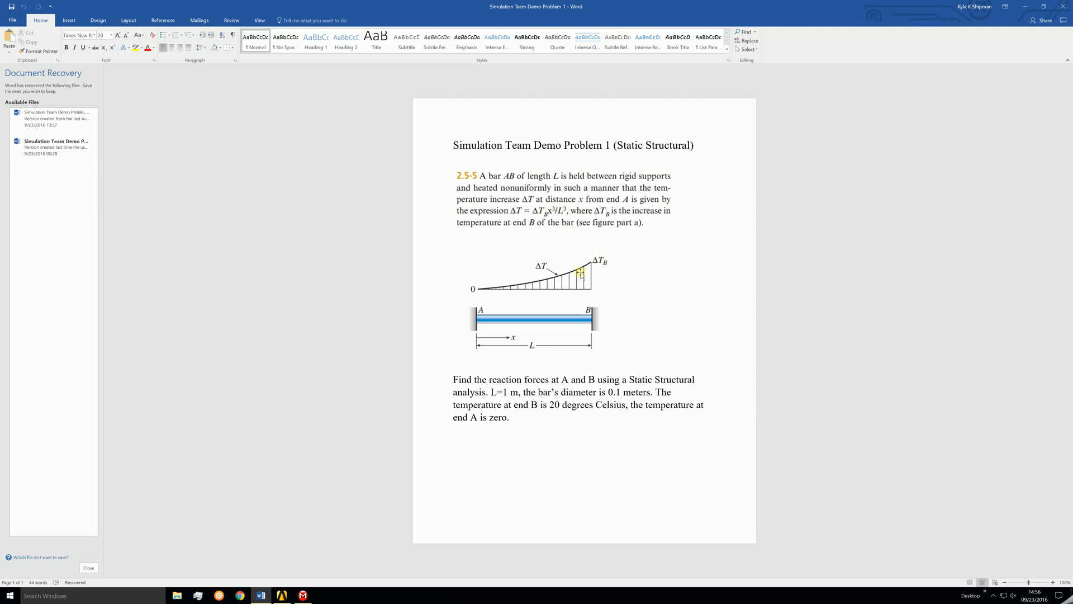
click(302, 595)
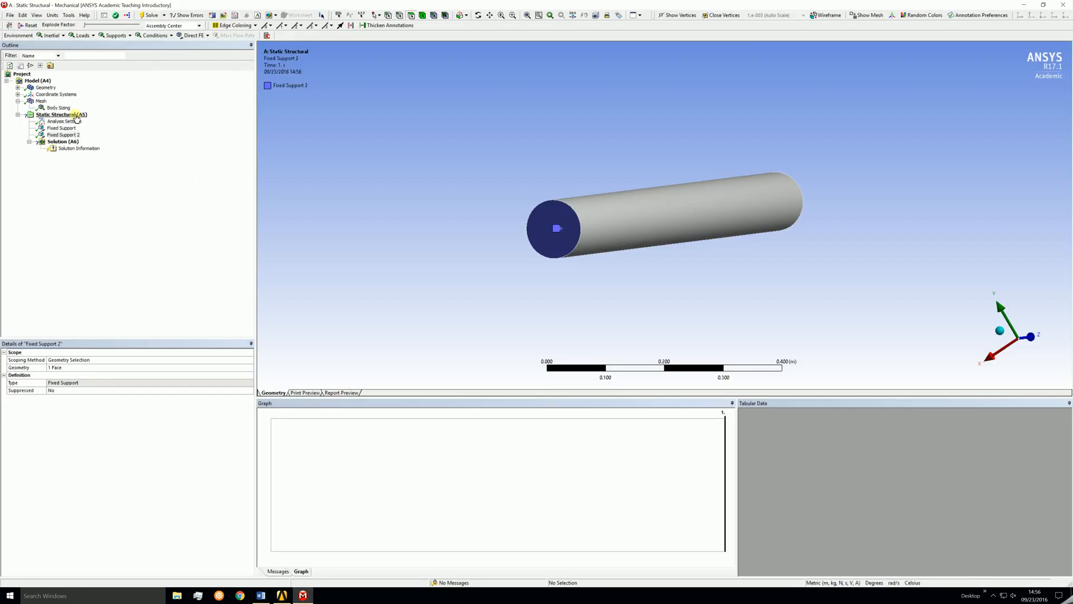
Insert a thermal condition on the static structural analysis and apply it to the whole bar body.
right_click(76, 118)
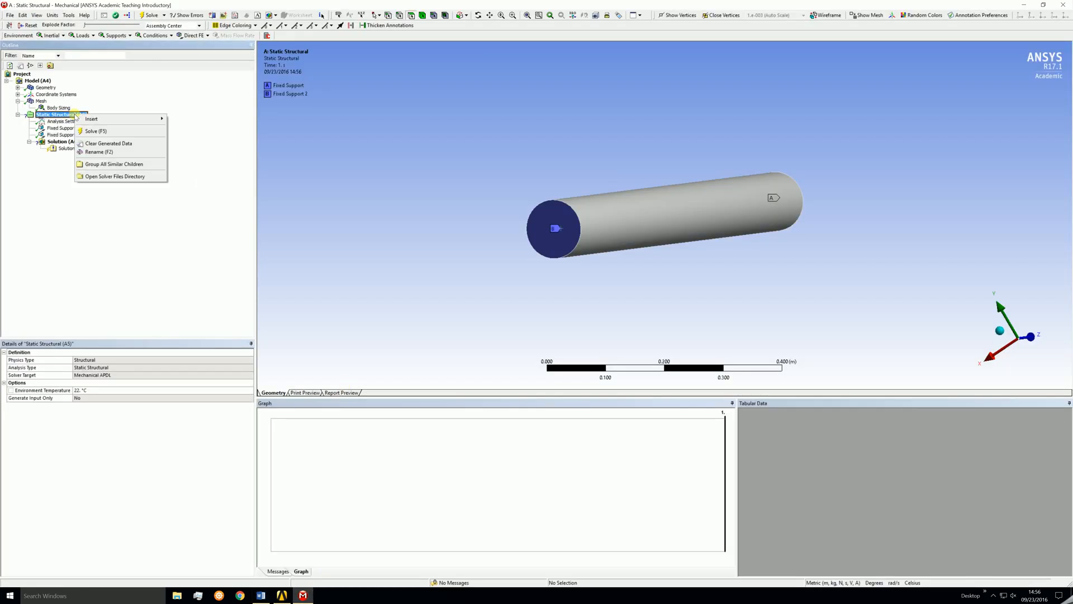
mouse_move(88, 121)
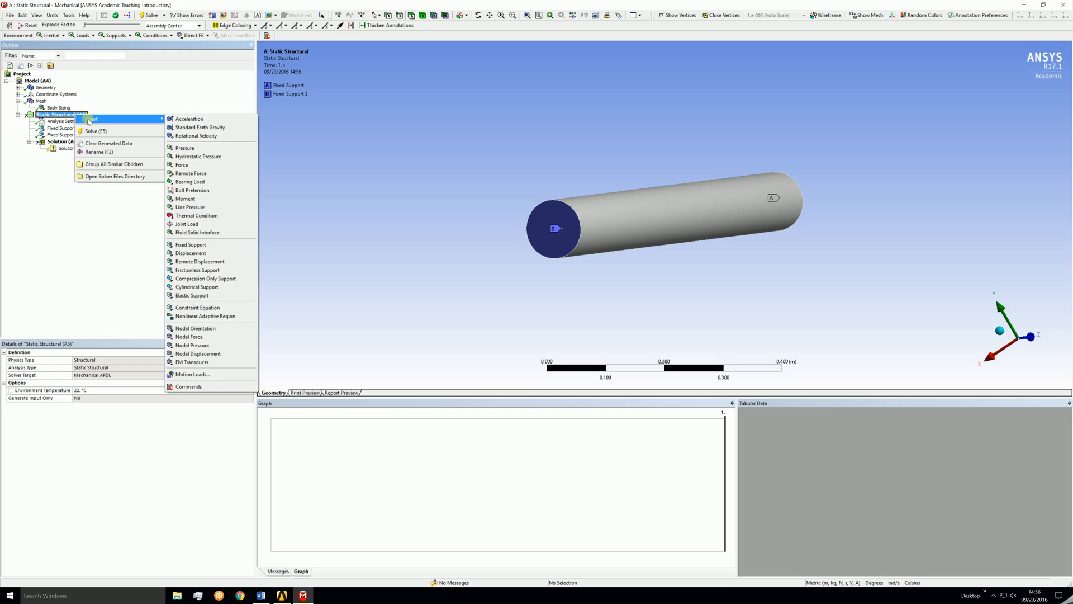
click(210, 218)
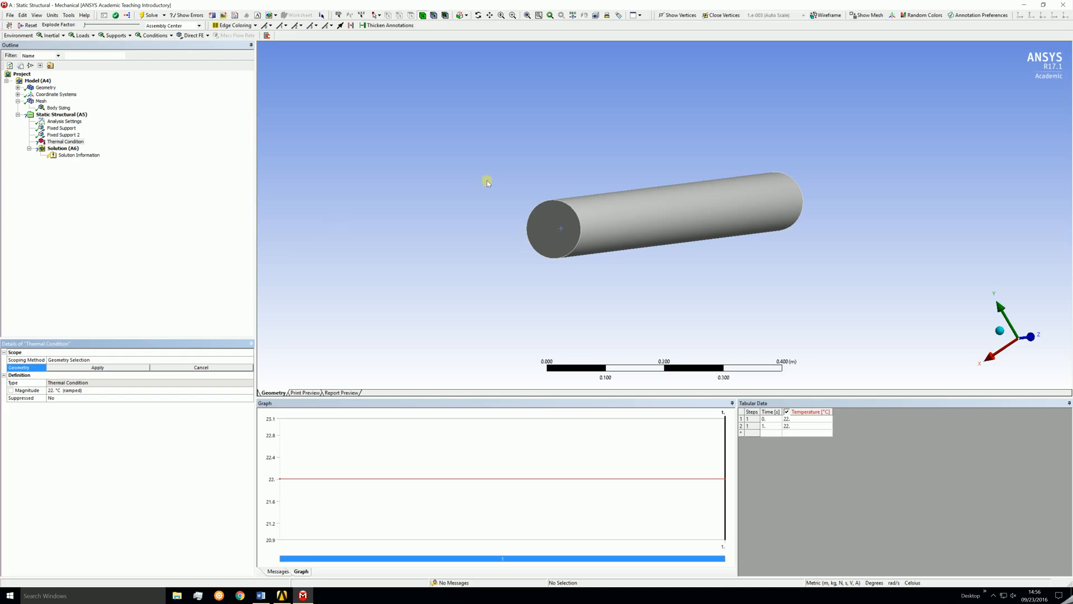
click(611, 228)
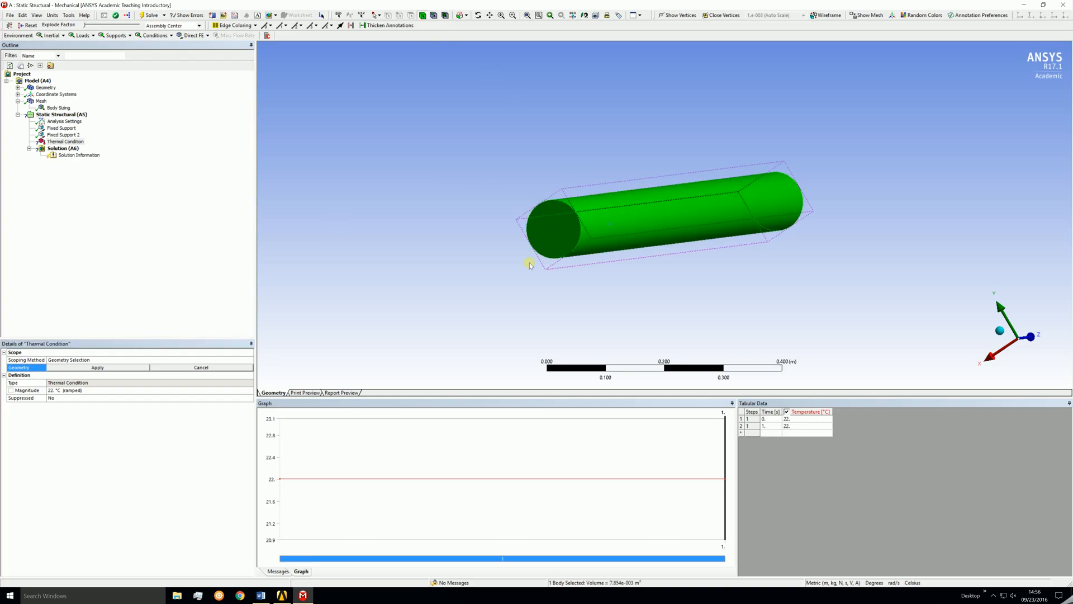
click(119, 368)
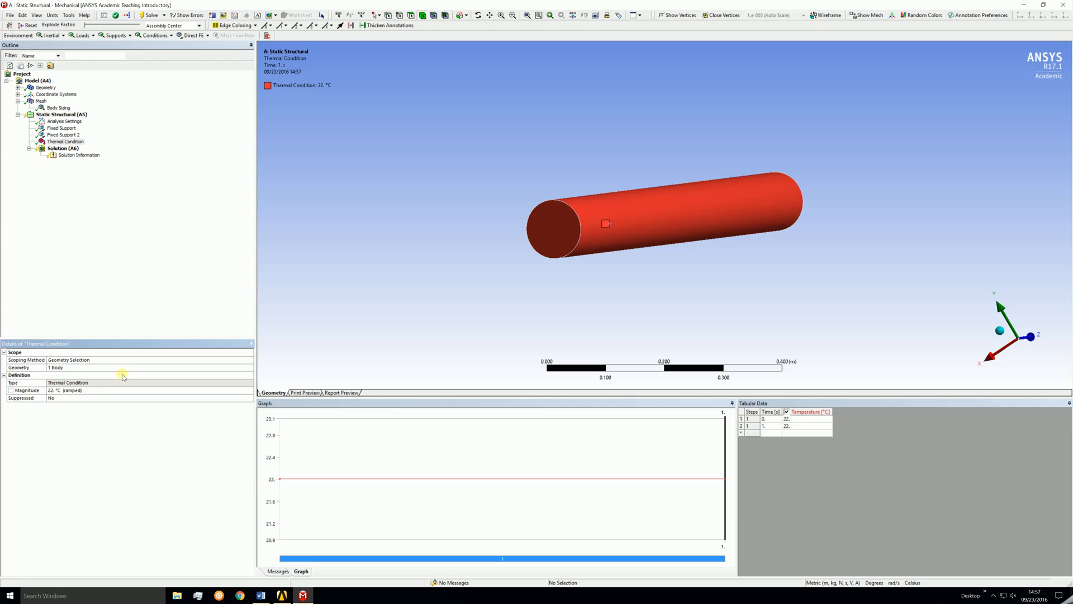
Define the thermal condition's magnitude as the function 20*z^3 along the bar.
click(236, 391)
click(250, 391)
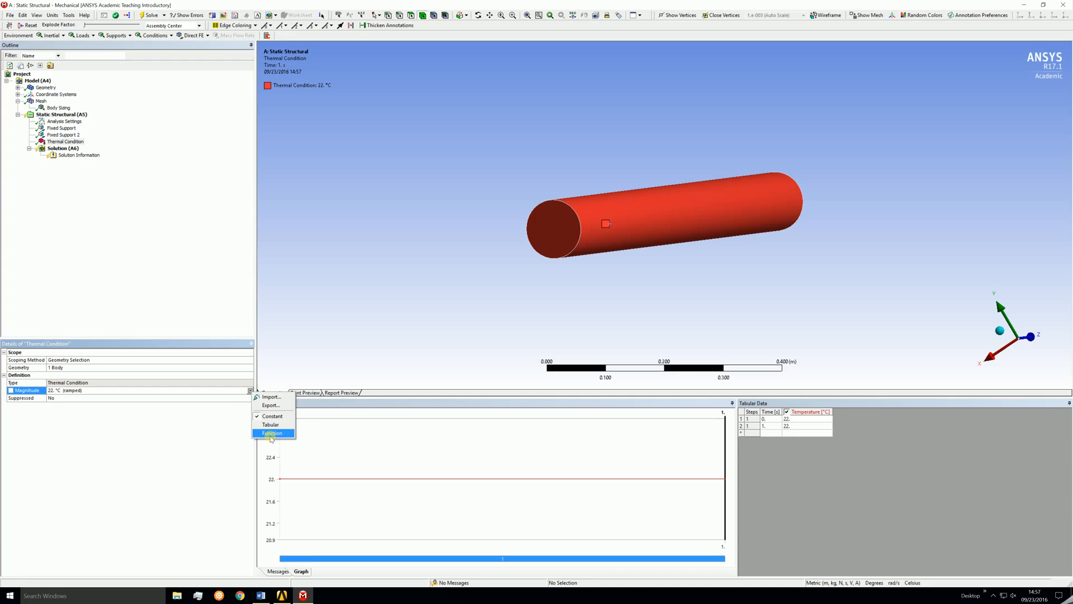
click(271, 434)
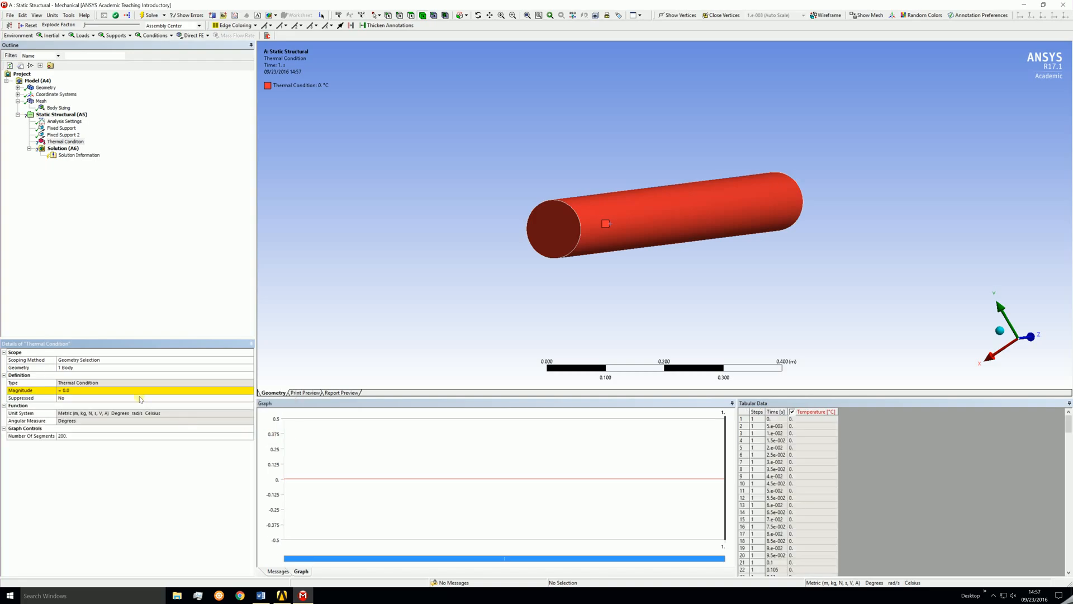
click(86, 390)
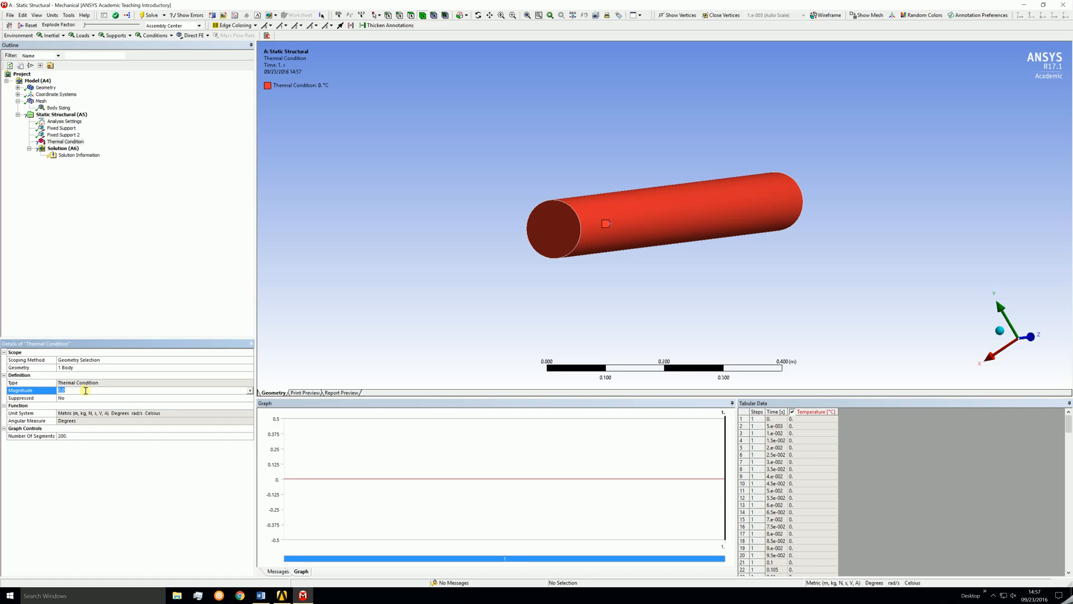
click(787, 288)
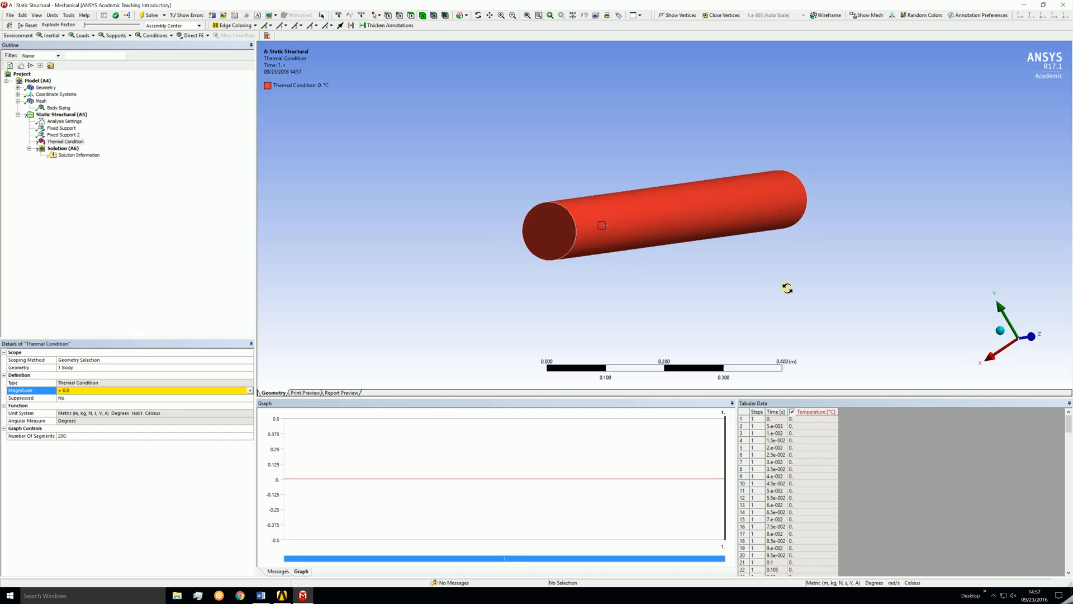
drag(787, 288, 814, 236)
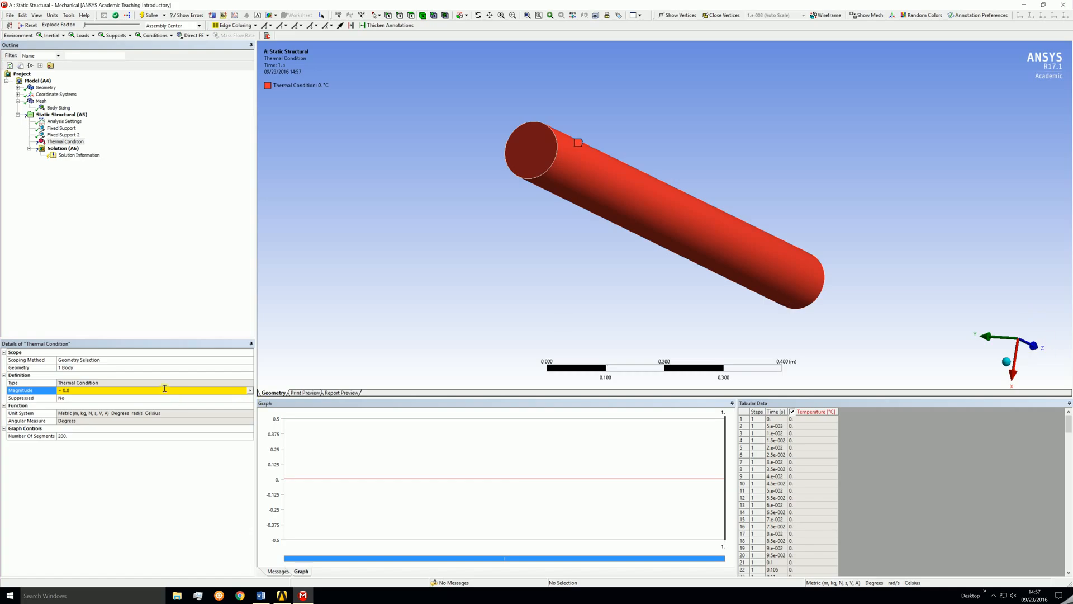
click(163, 389)
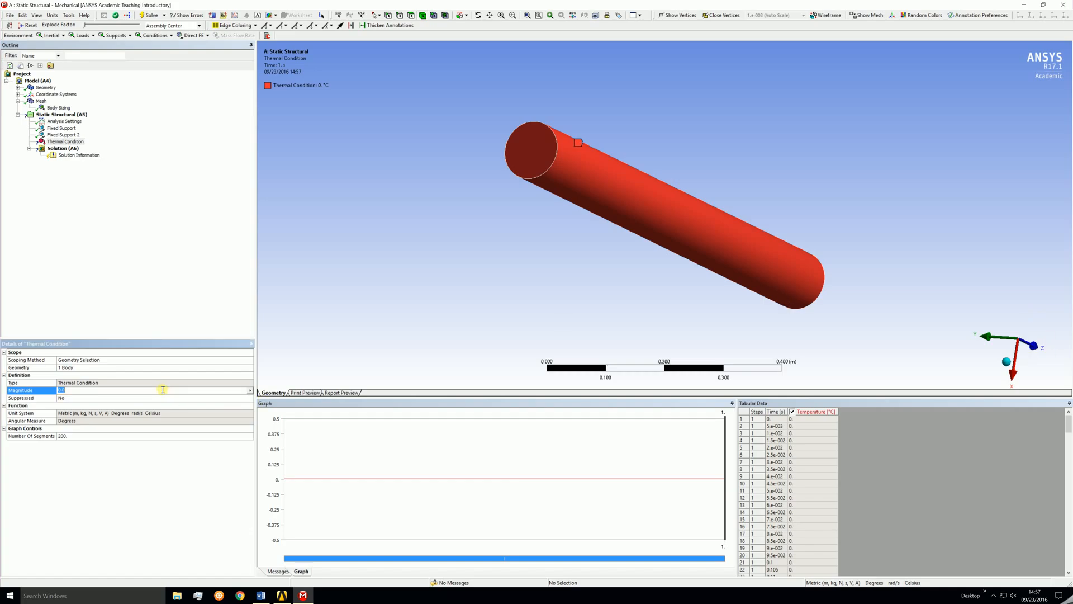
text(20*z^3)
key(Return)
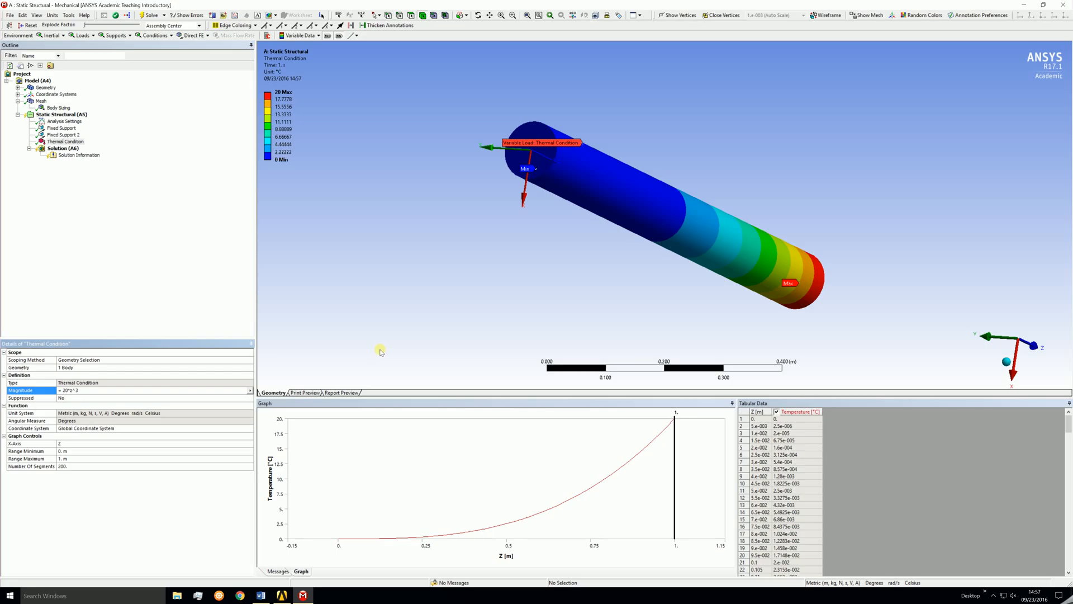
Insert a Force Reaction probe in the solution, scoped to the boundary condition Fixed Support.
middle_drag(813, 279, 868, 260)
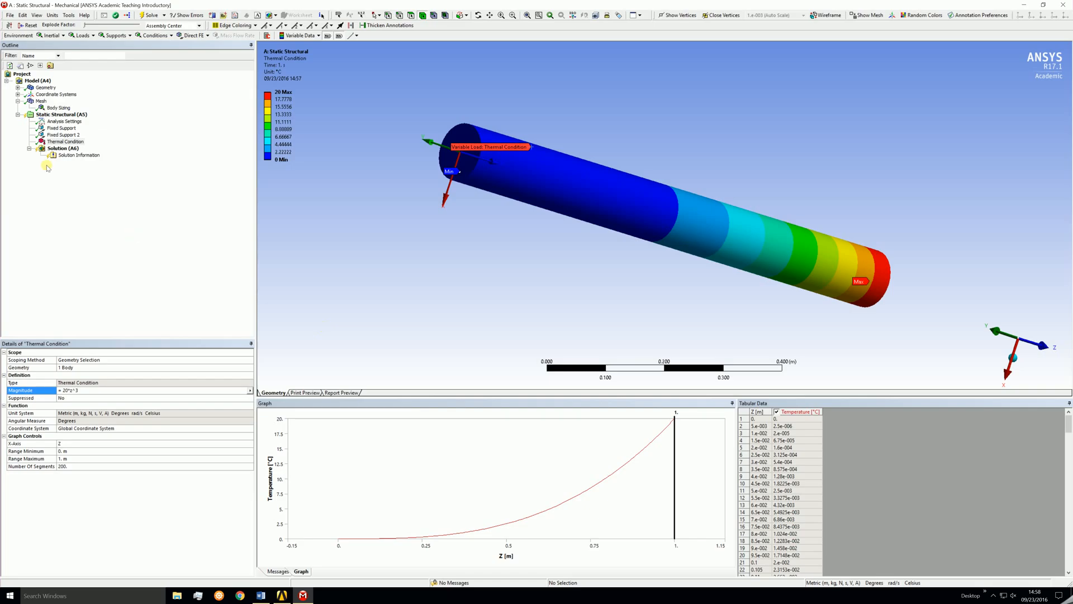
click(62, 149)
right_click(61, 149)
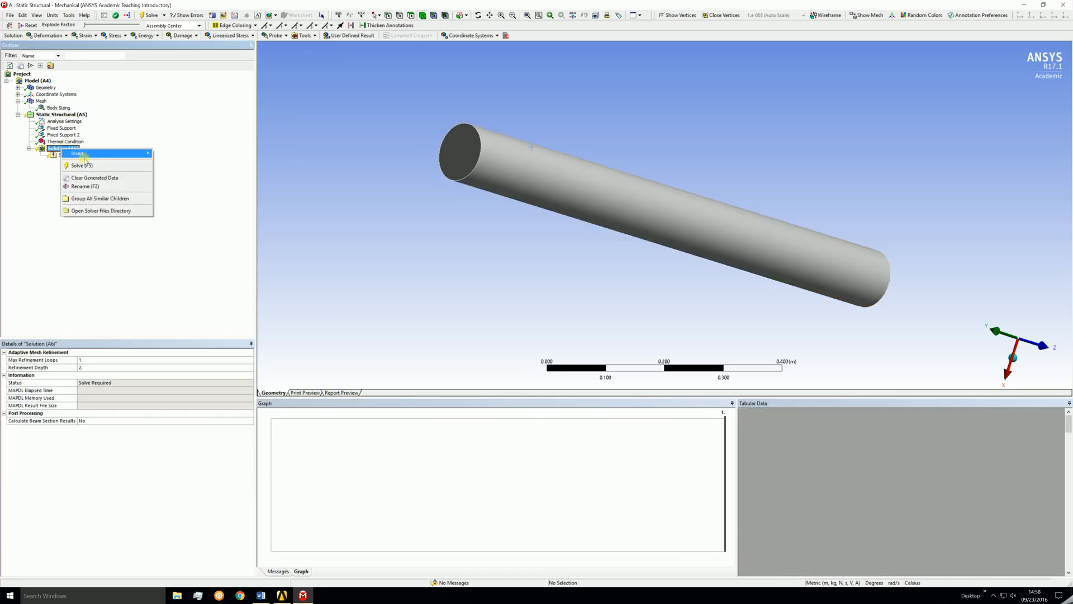
mouse_move(92, 155)
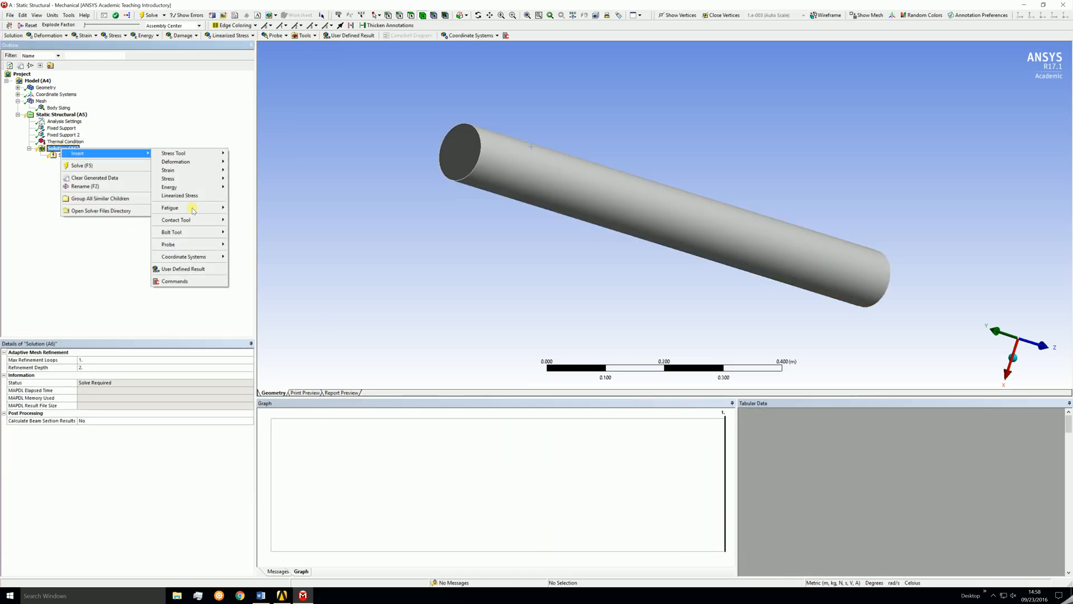
mouse_move(190, 245)
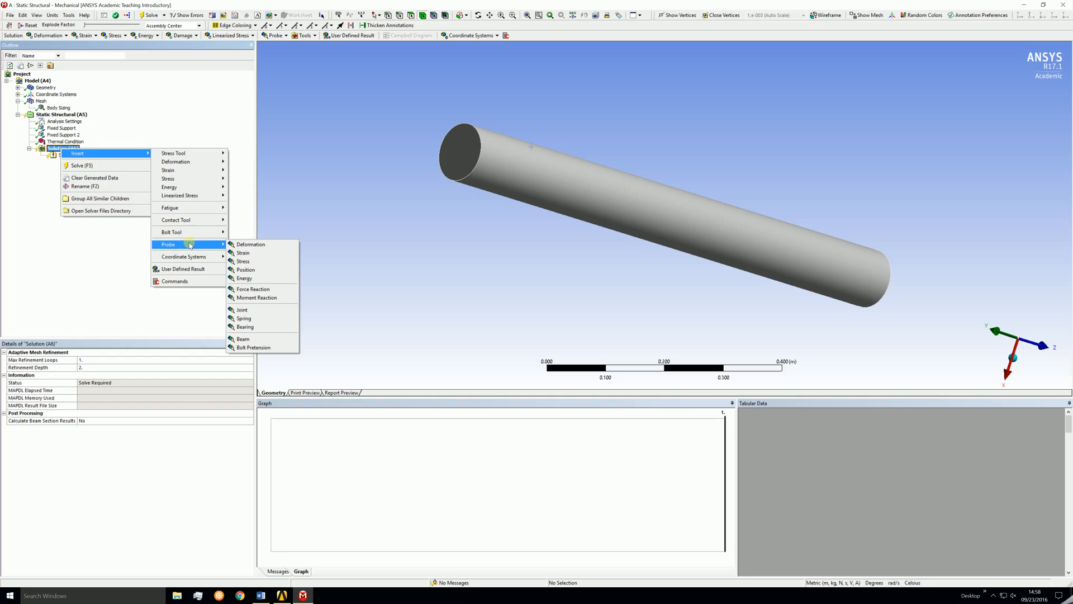
click(250, 290)
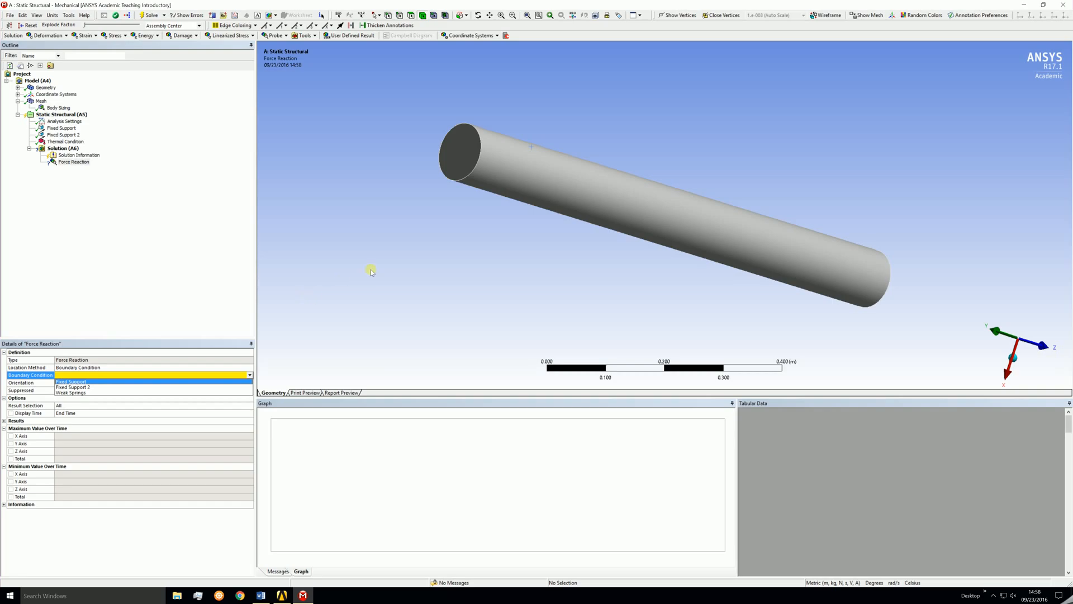
click(109, 382)
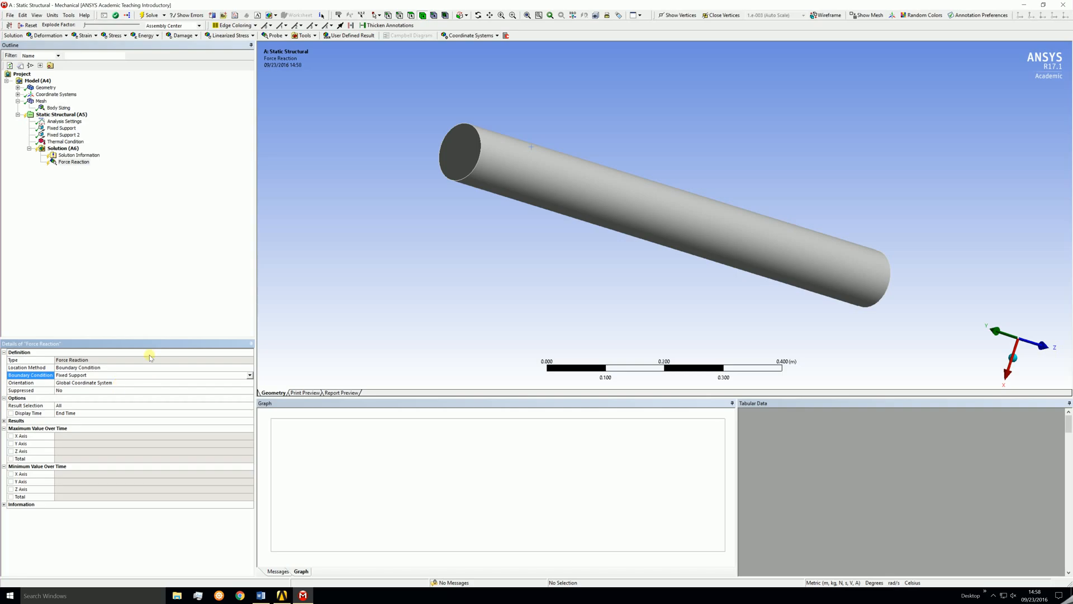
Insert a second Force Reaction probe scoped to Fixed Support 2.
right_click(58, 150)
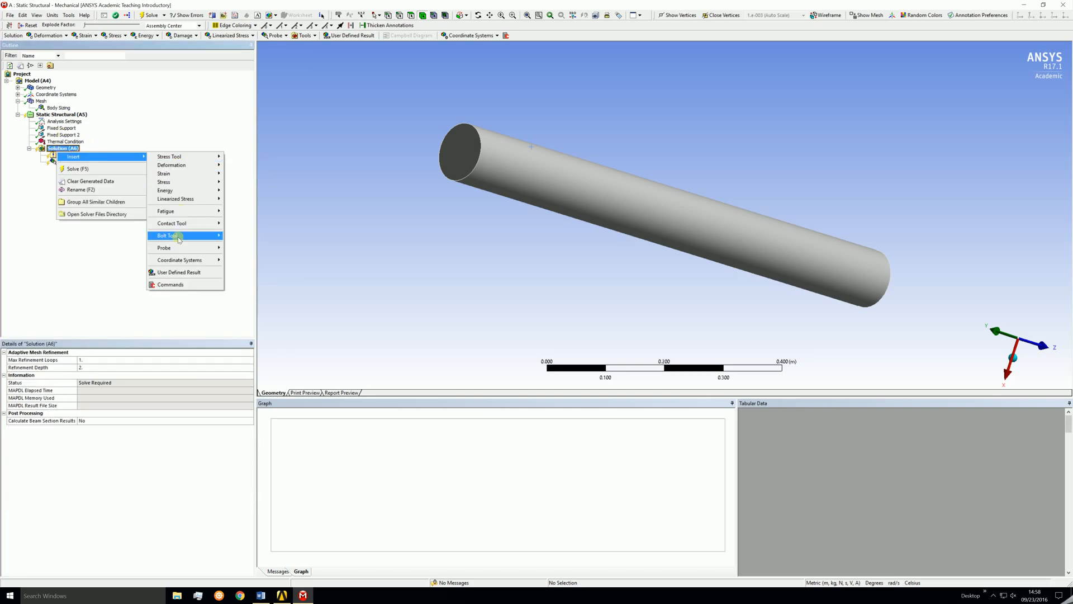
mouse_move(217, 252)
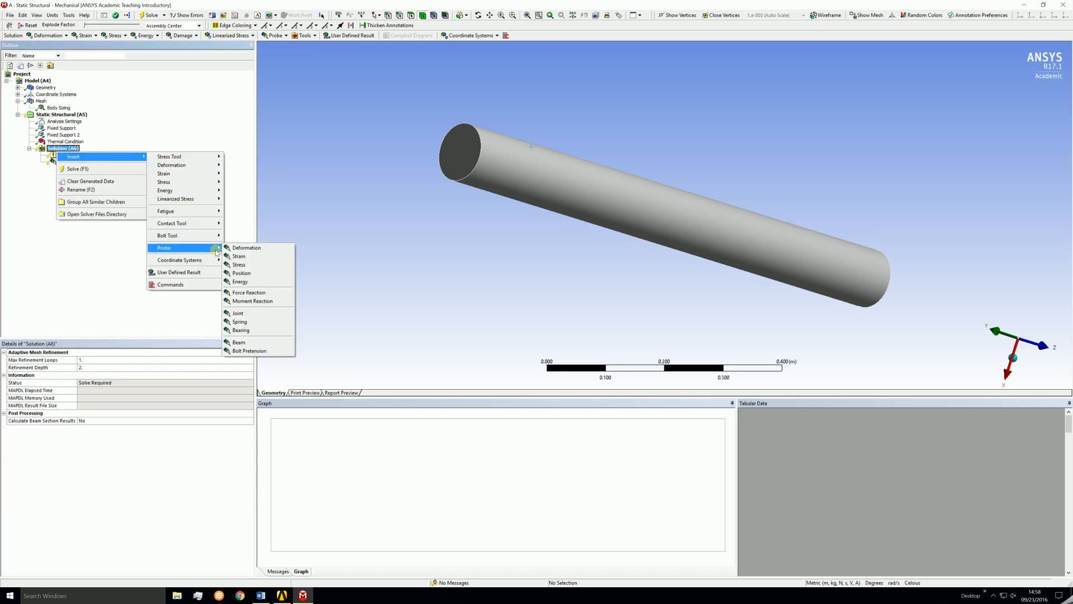
click(249, 292)
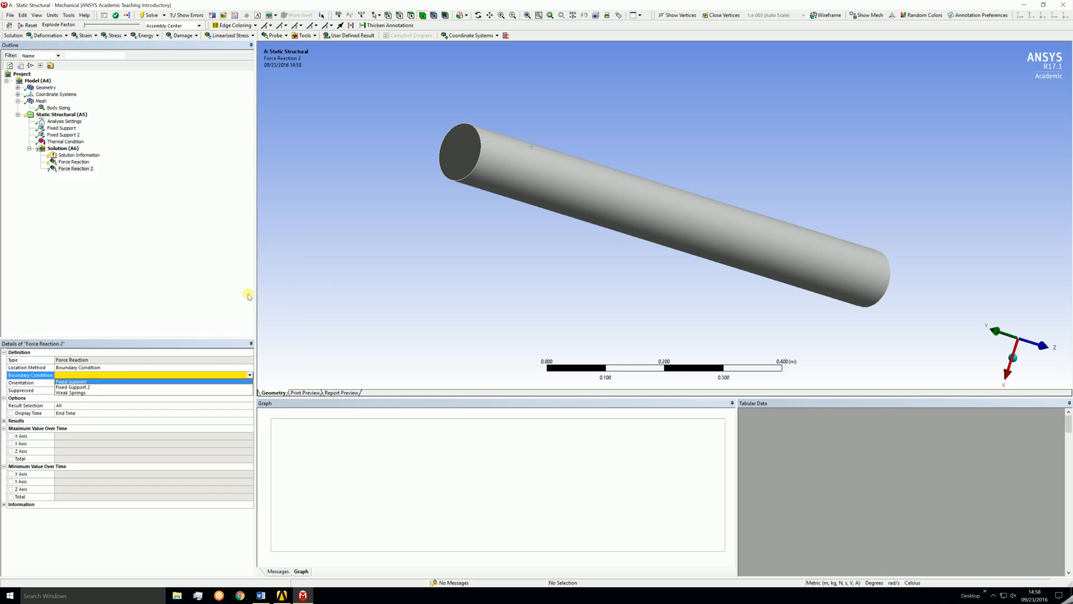
click(109, 387)
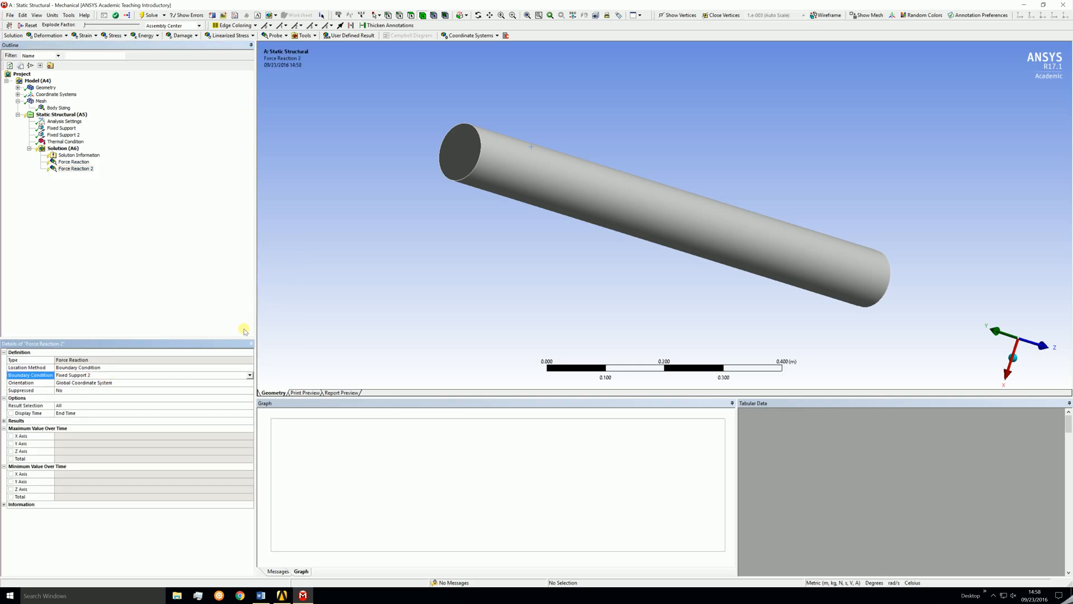
Add Equivalent (von-Mises) stress and Equivalent (von-Mises) elastic strain results to the solution.
right_click(69, 148)
mouse_move(104, 151)
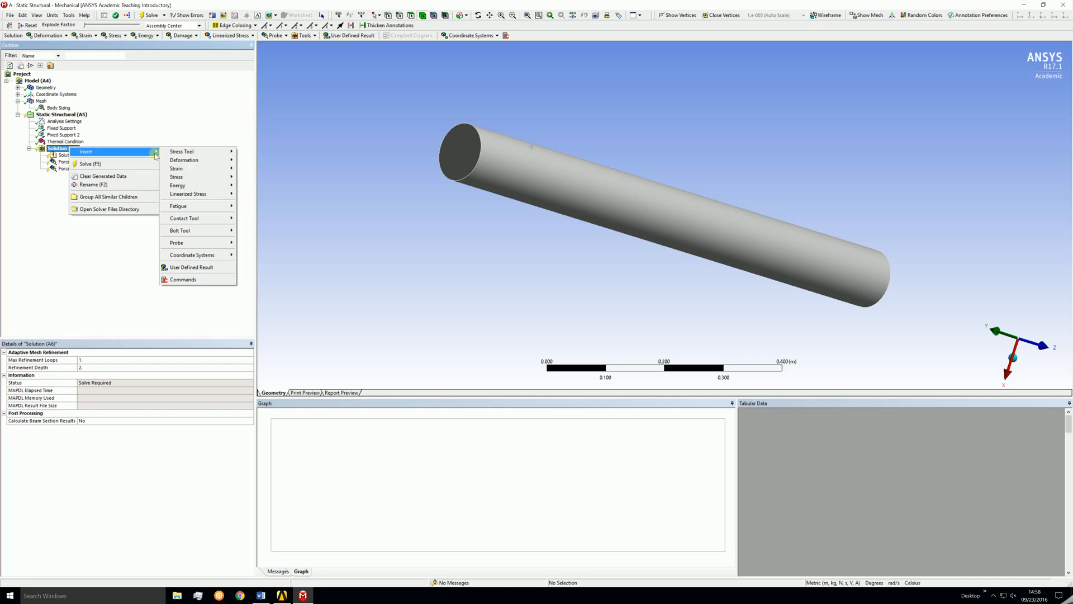
mouse_move(186, 178)
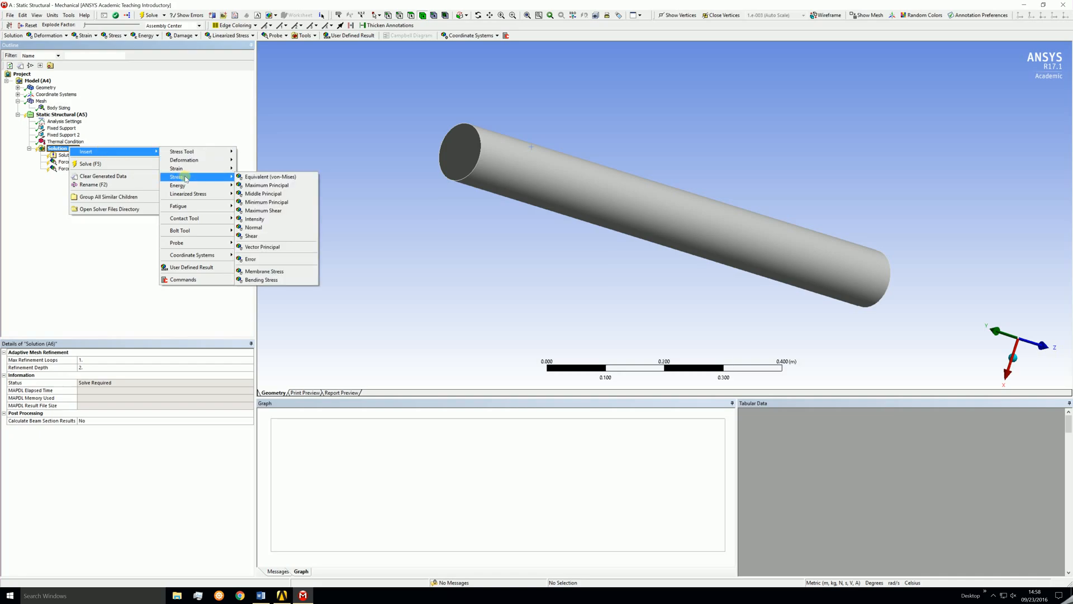
click(244, 177)
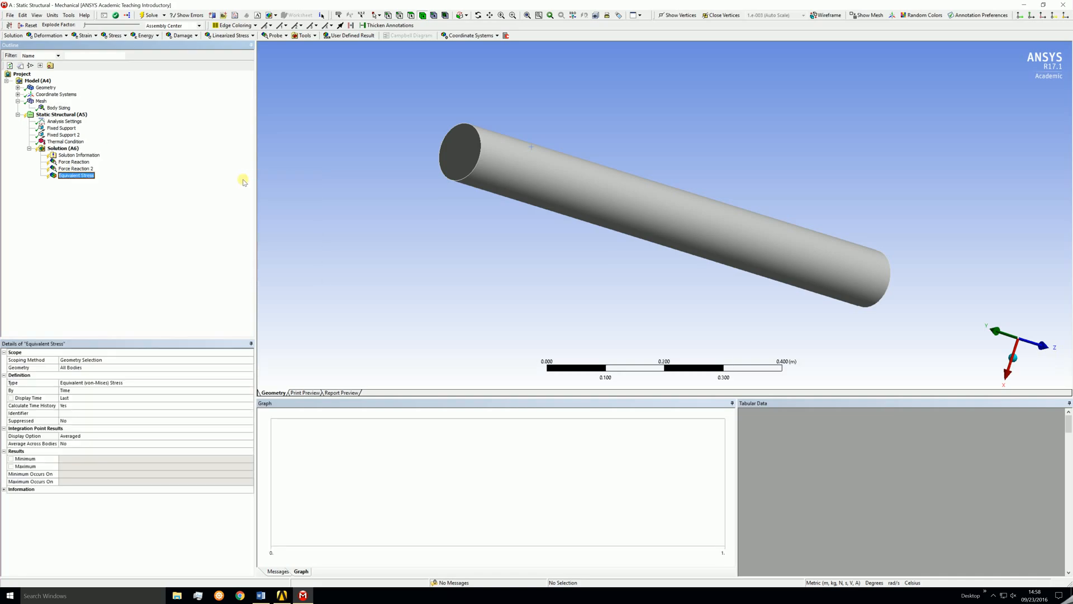
right_click(71, 149)
mouse_move(112, 157)
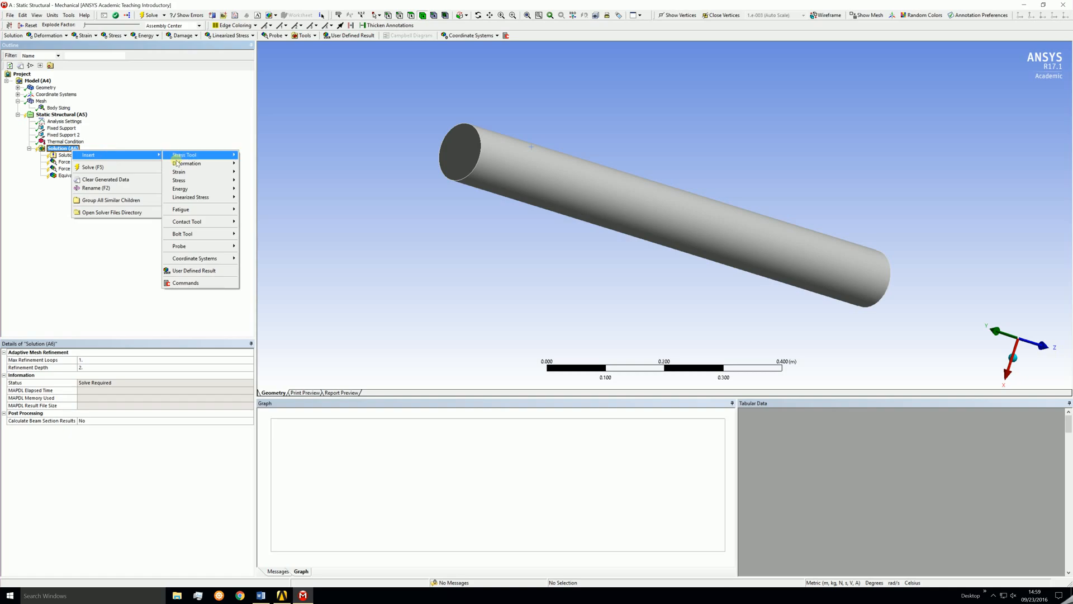
mouse_move(190, 173)
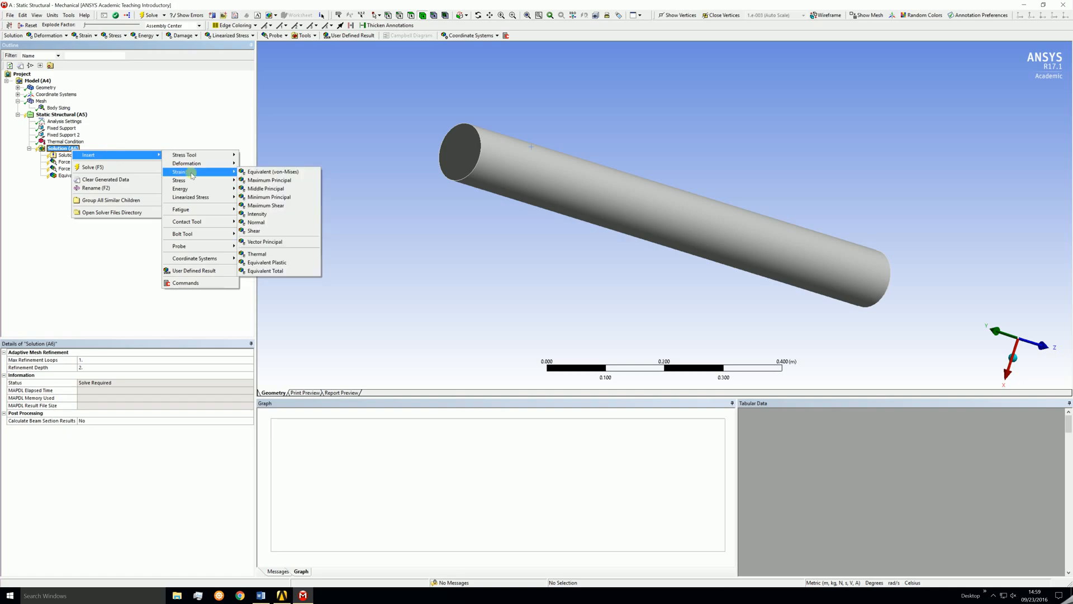
click(257, 172)
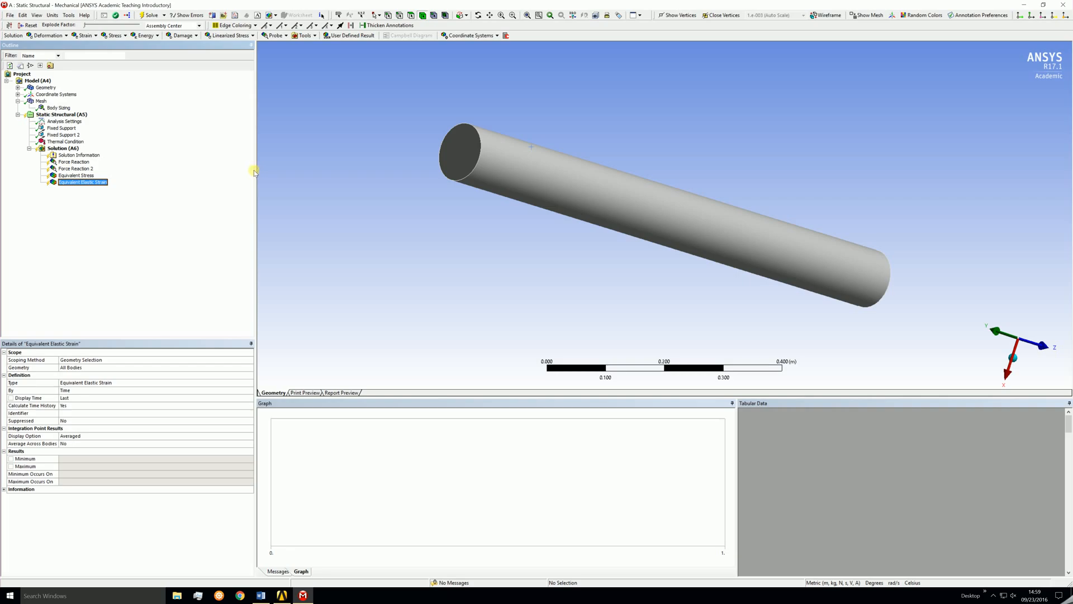
Solve the static structural analysis.
click(65, 115)
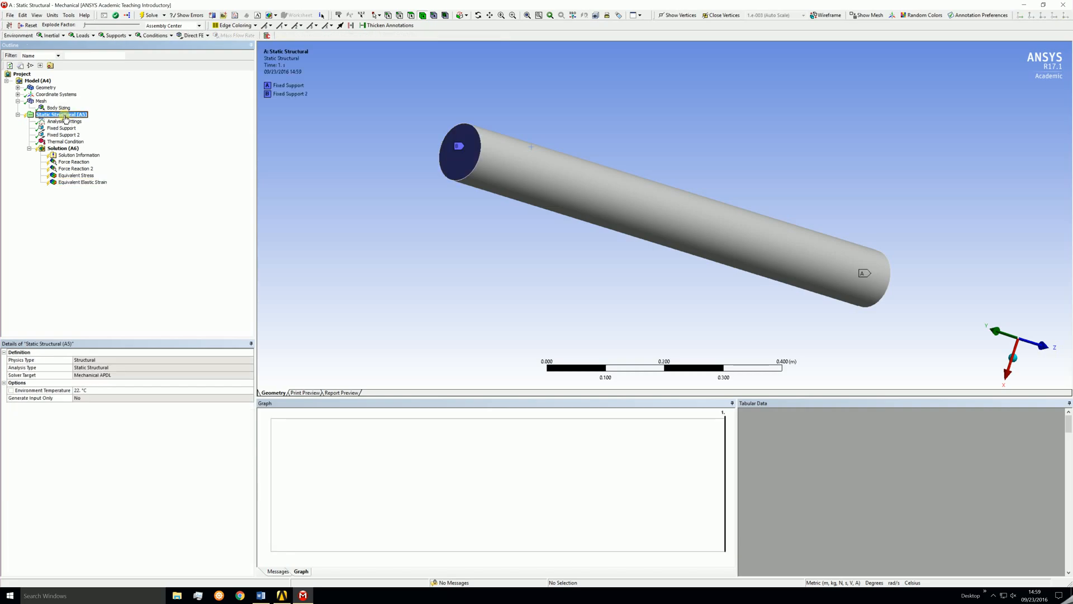
right_click(66, 117)
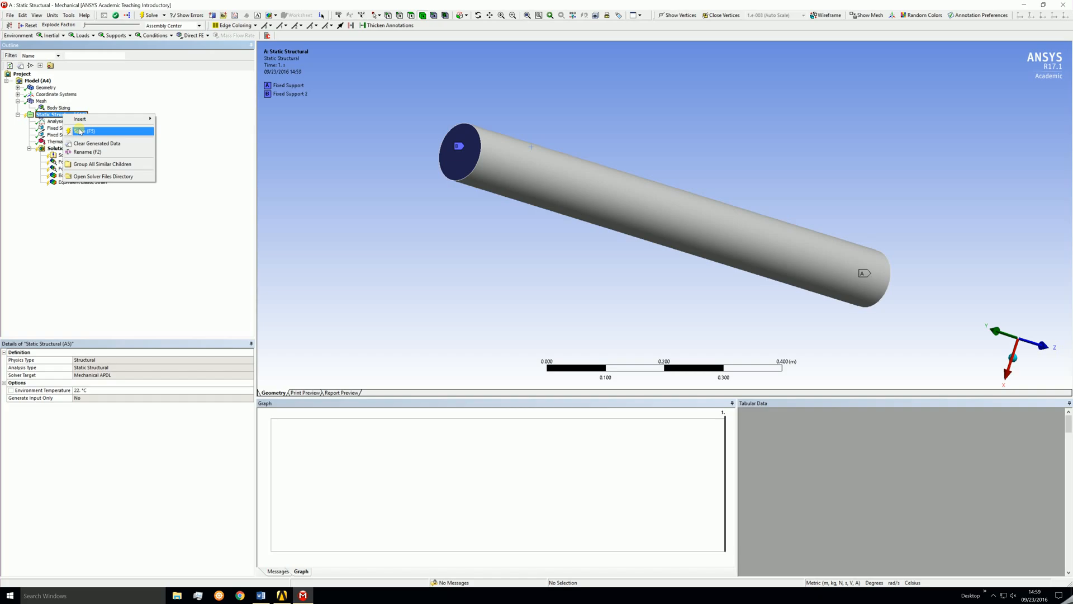
click(79, 132)
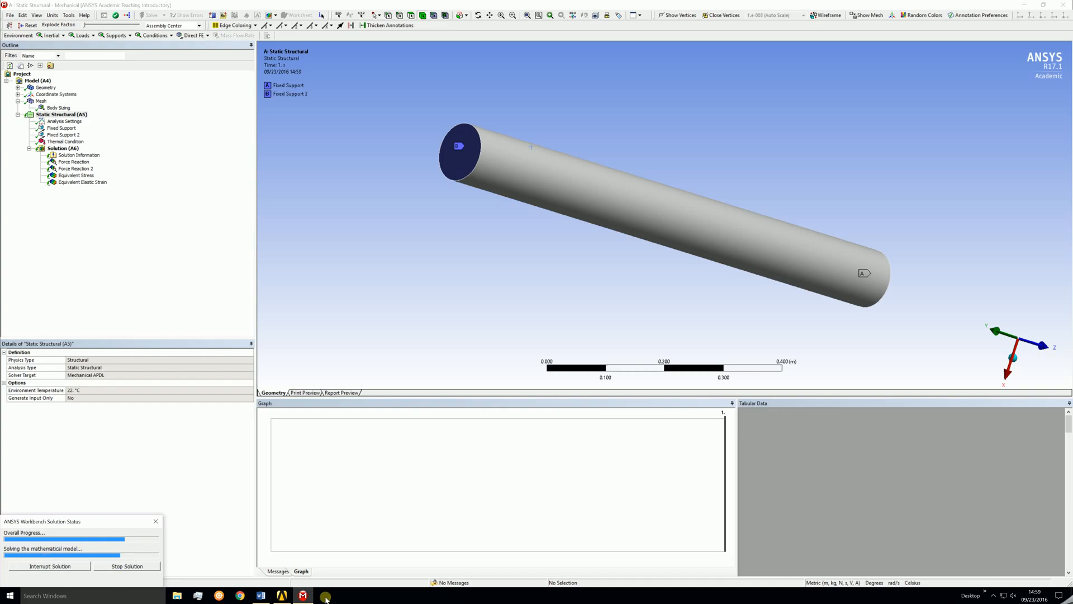
mouse_move(265, 596)
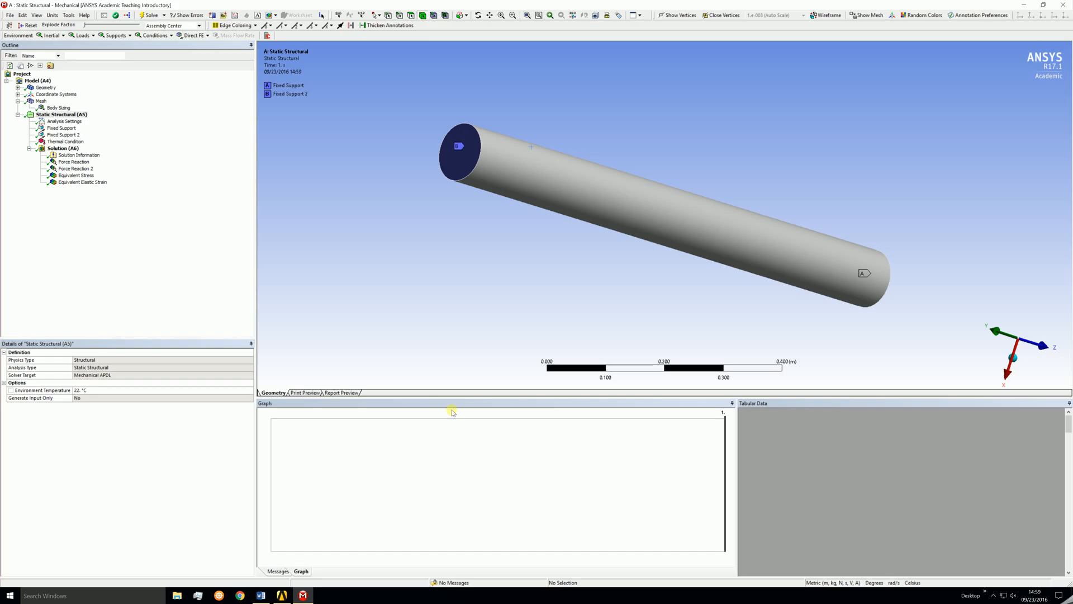
Review both force reaction results and the equivalent stress result.
click(65, 162)
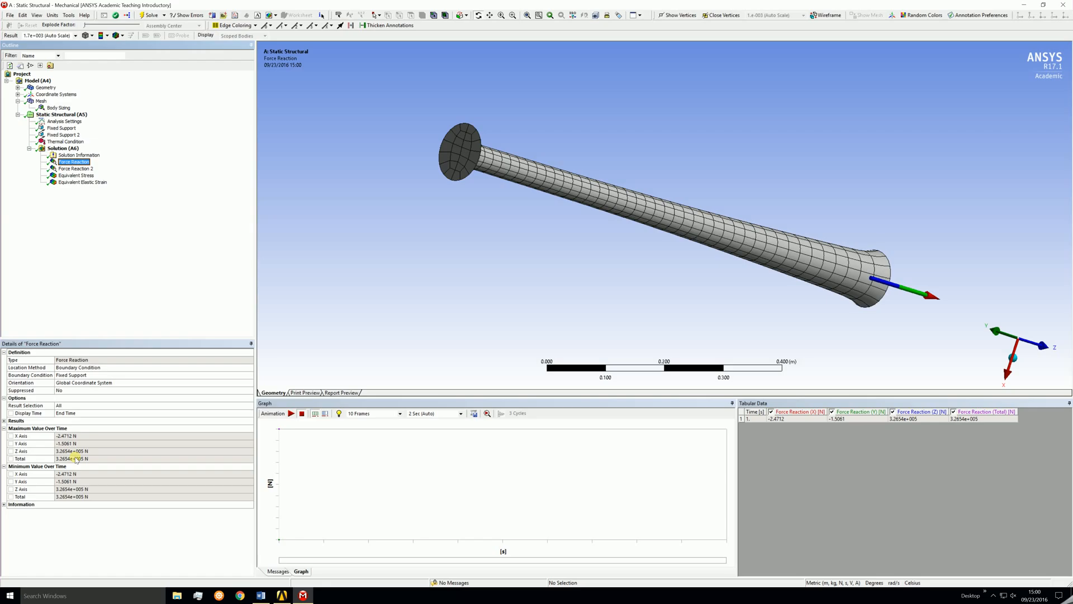
click(73, 169)
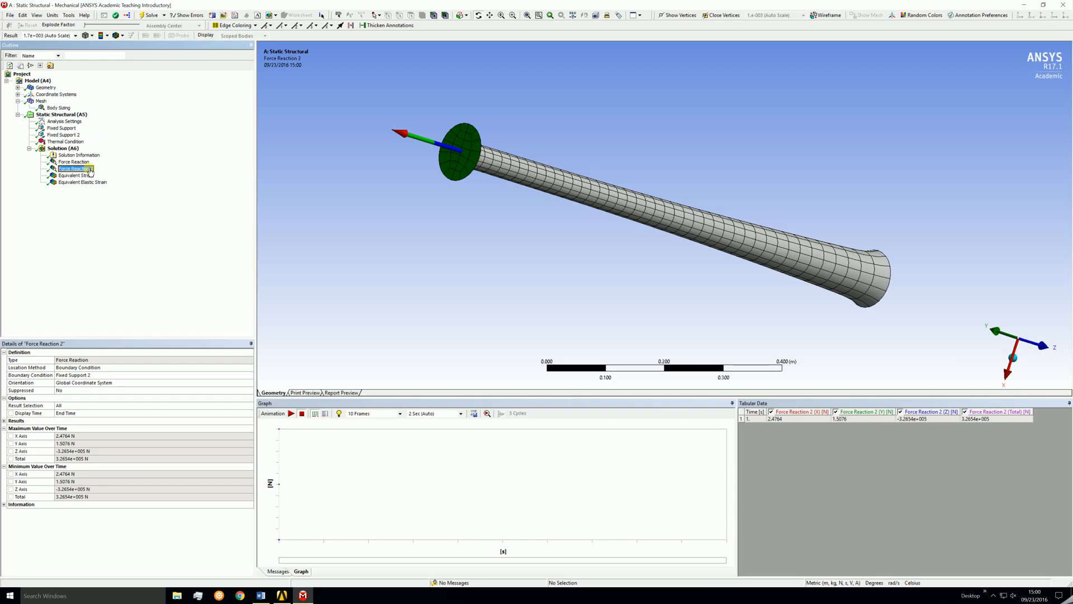
click(85, 176)
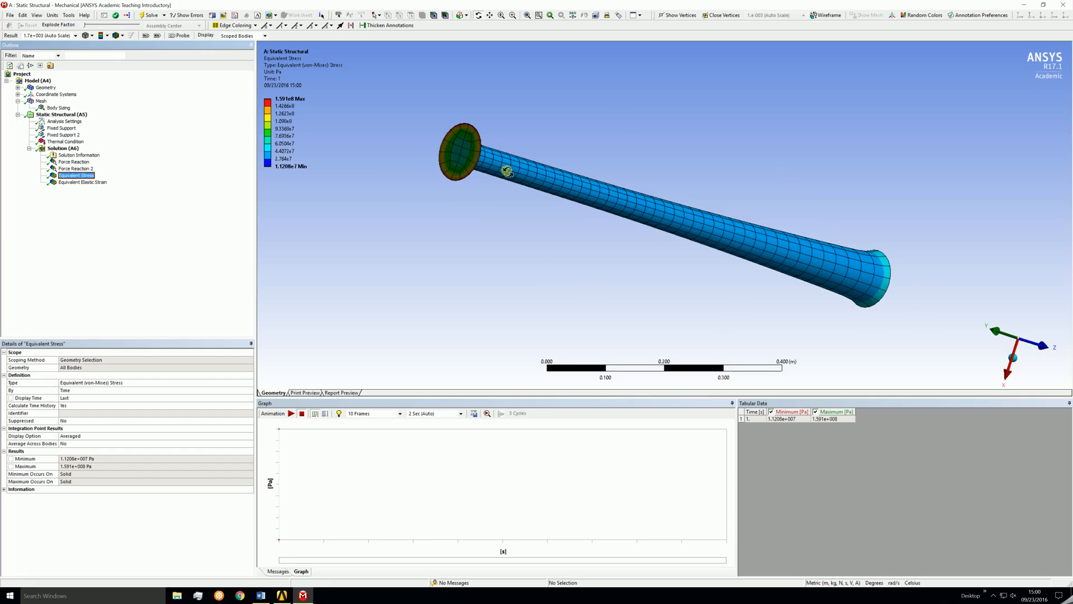
Set the result deformation display to 1.0 (True Scale) and inspect the equivalent stress contour around the bar.
click(76, 36)
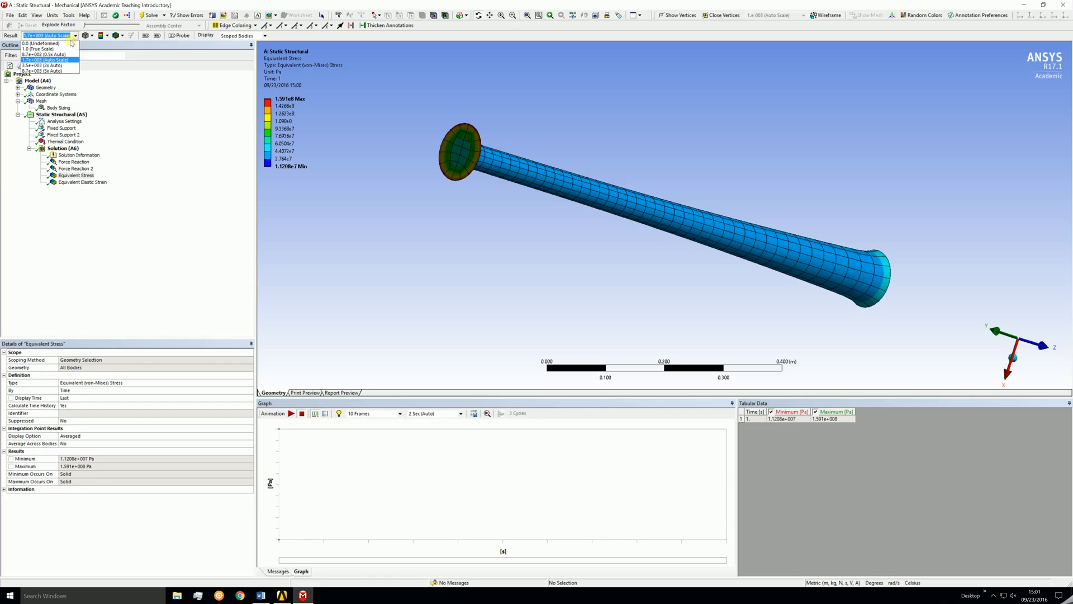
click(41, 48)
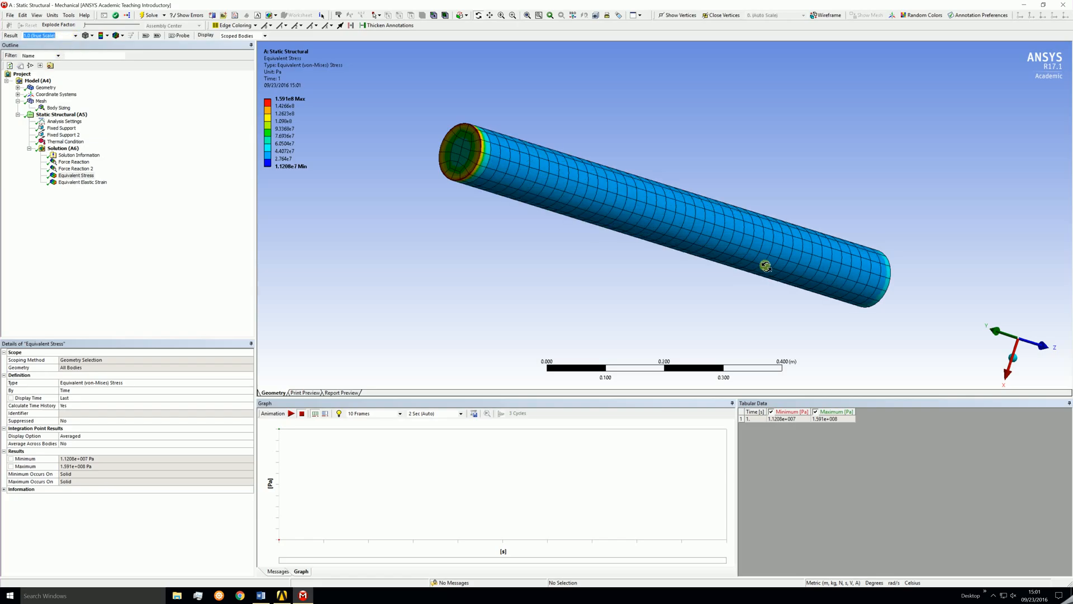
drag(763, 264, 662, 253)
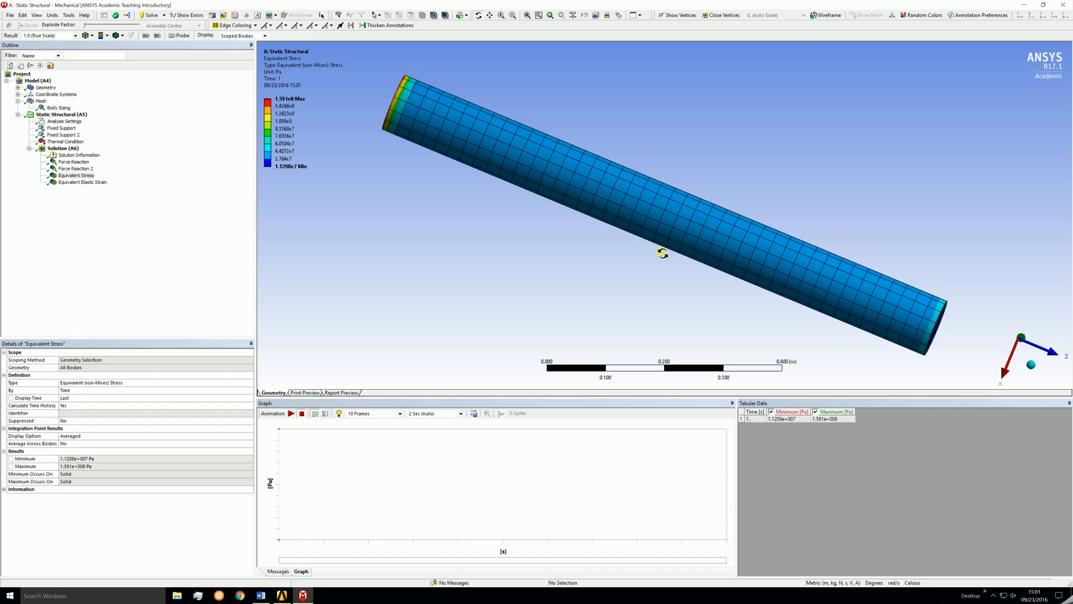
drag(510, 266, 603, 249)
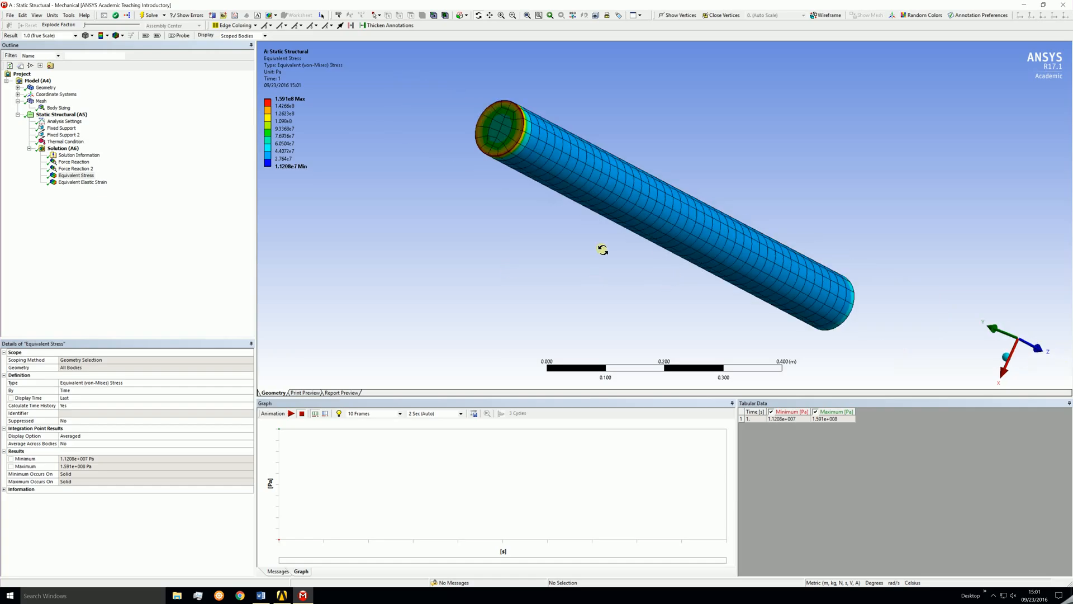
drag(834, 254, 719, 282)
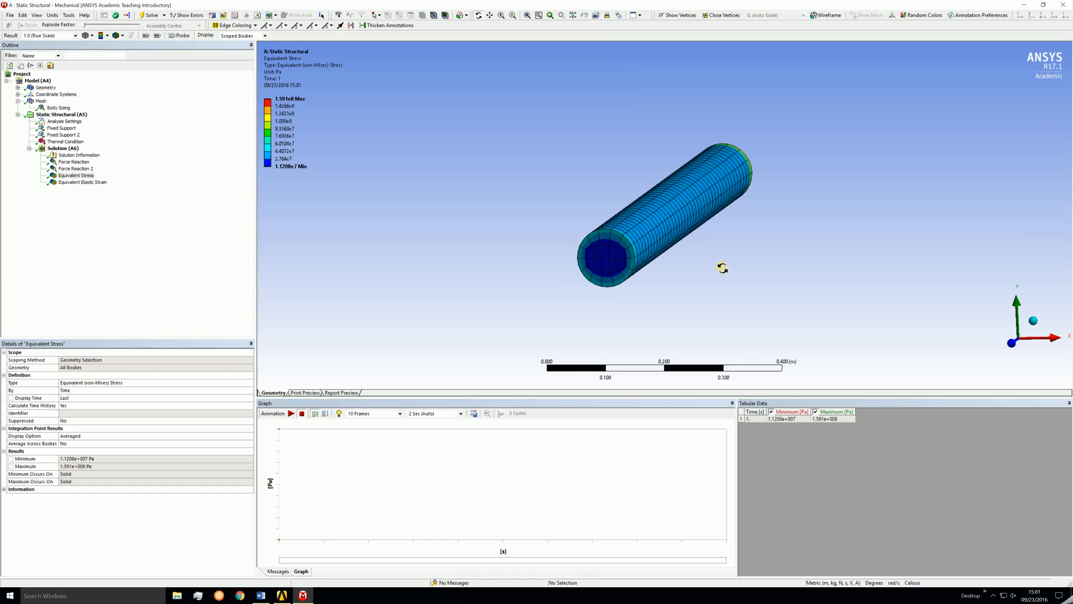
Review the equivalent elastic strain result and the Z-axis reaction forces of both force reaction probes.
click(96, 182)
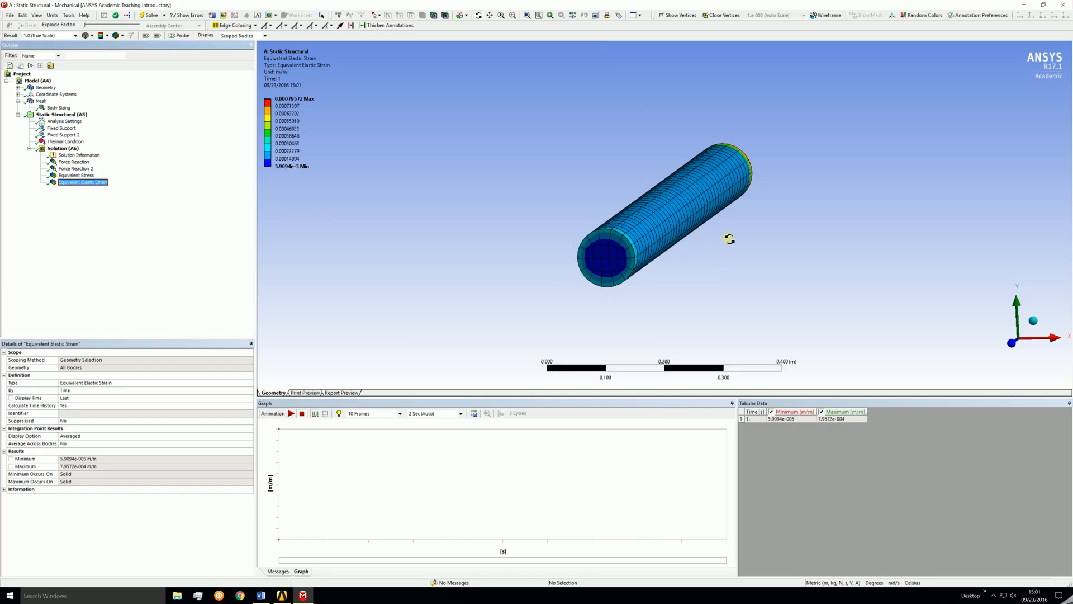
drag(729, 238, 588, 242)
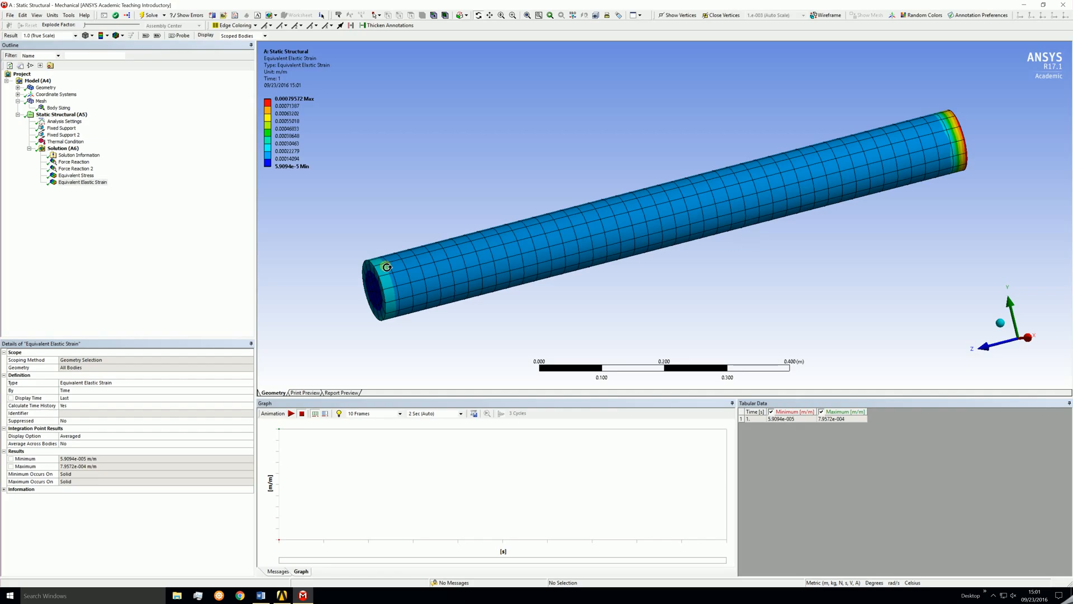
click(74, 162)
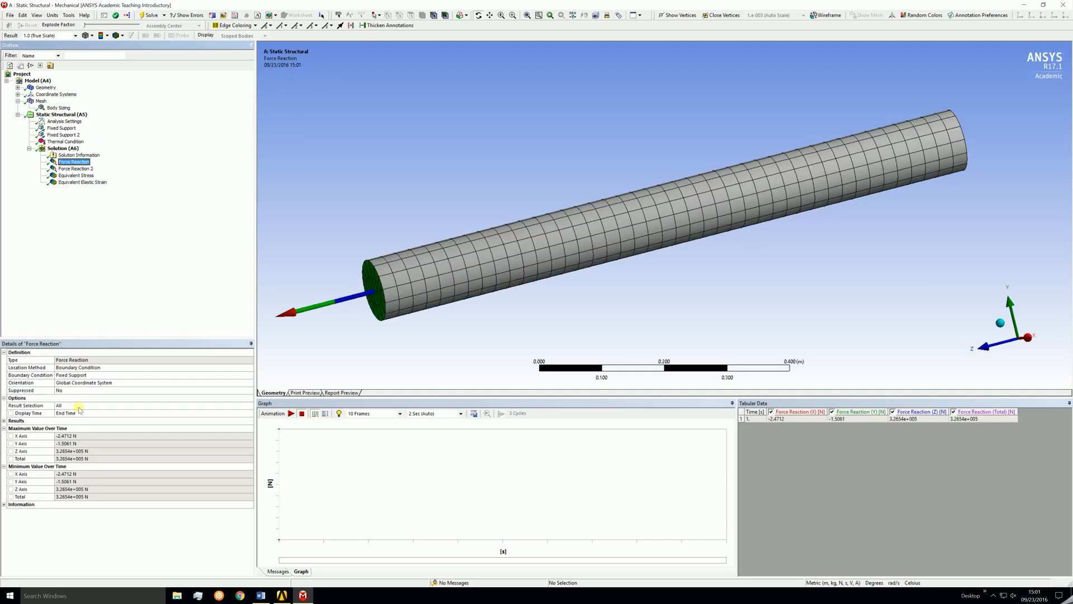
click(63, 450)
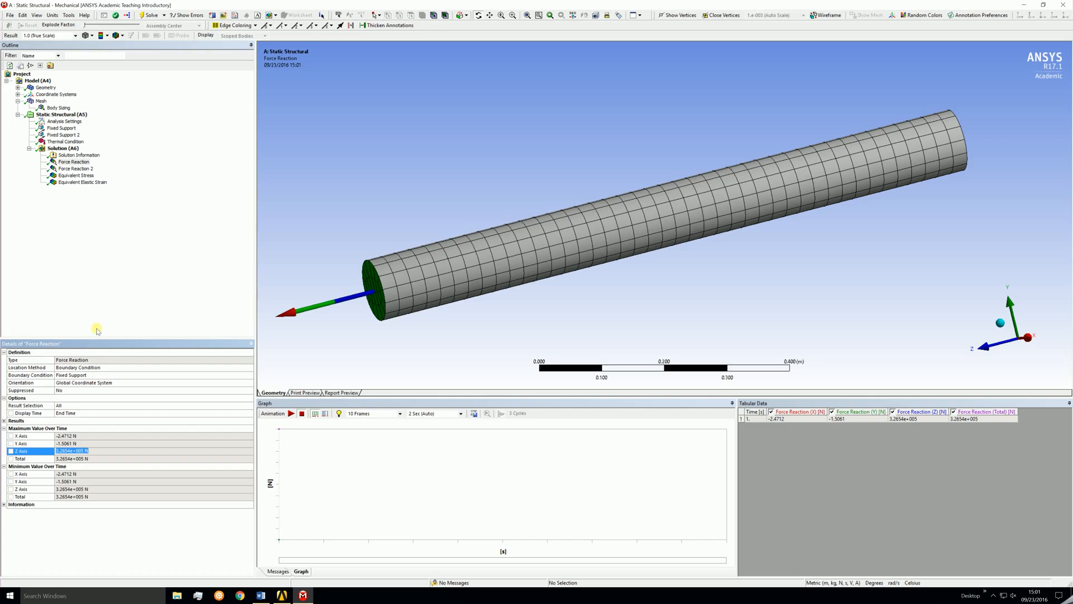
click(75, 168)
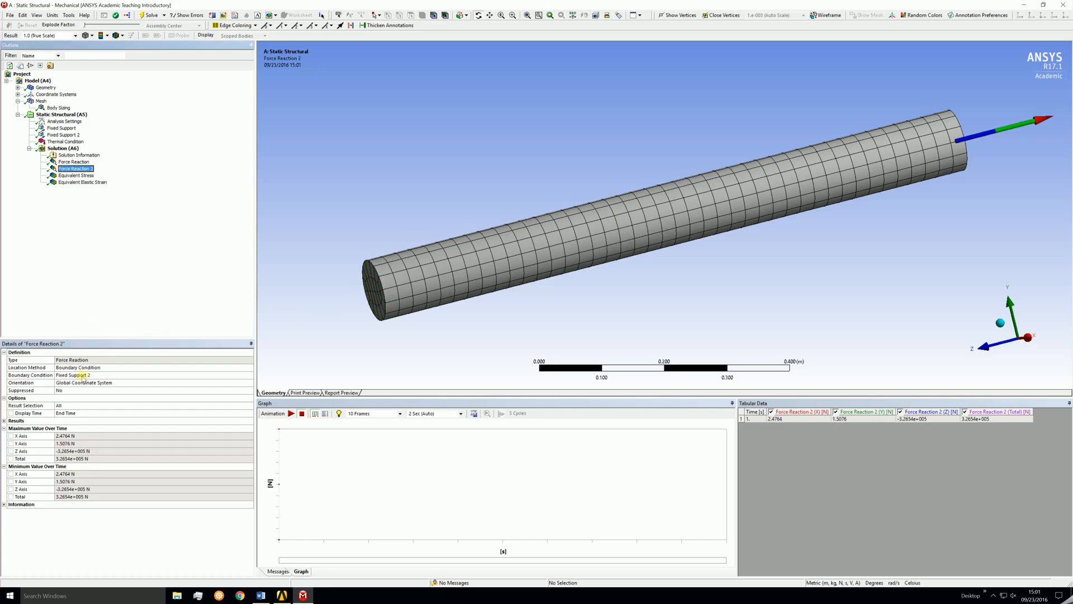